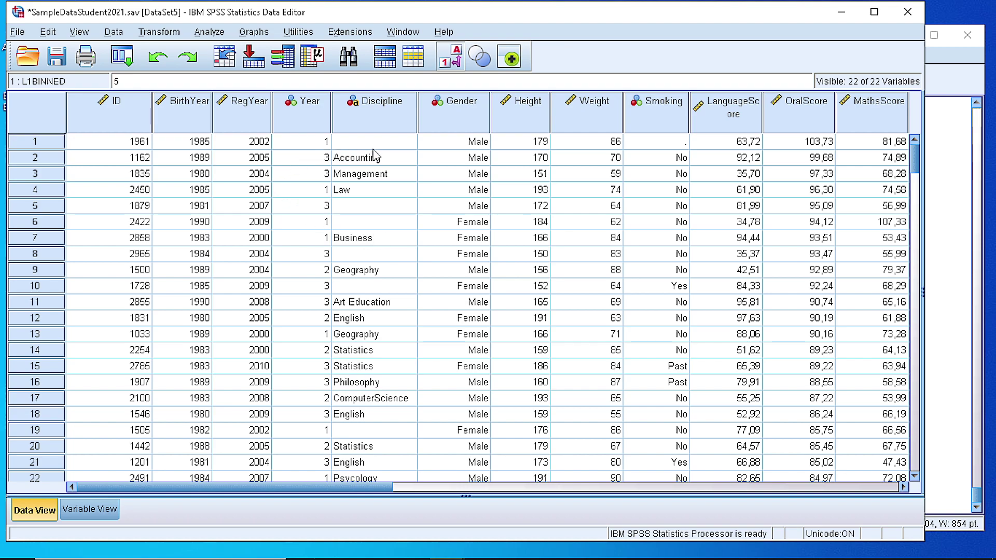
- Select the Gender column in the SampleDataStudent2021 Data View
{"action": "left_click", "coordinate": [447, 120]}
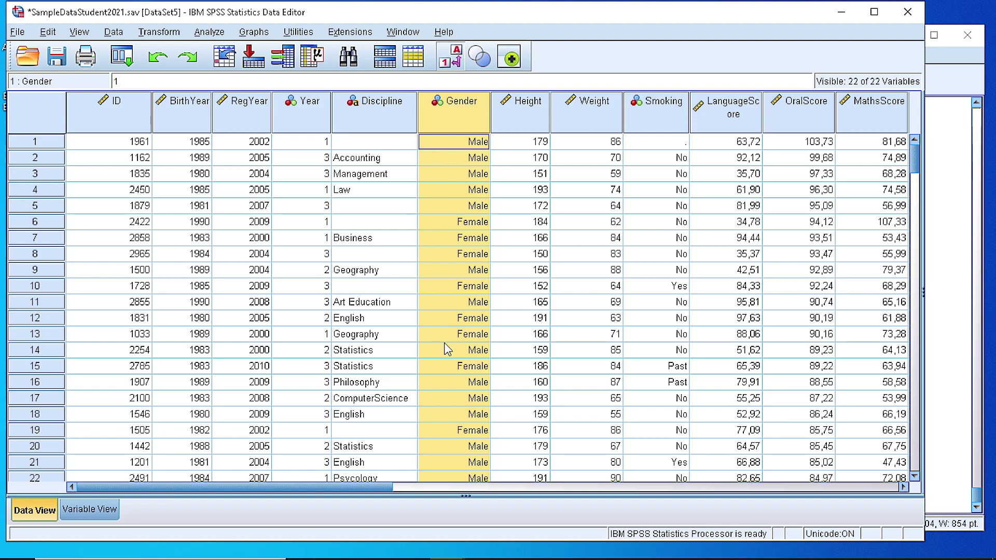
- In Frequencies, replace LanguageScore (Binned) with Gender as the only analysed variable
{"action": "left_click", "coordinate": [209, 34]}
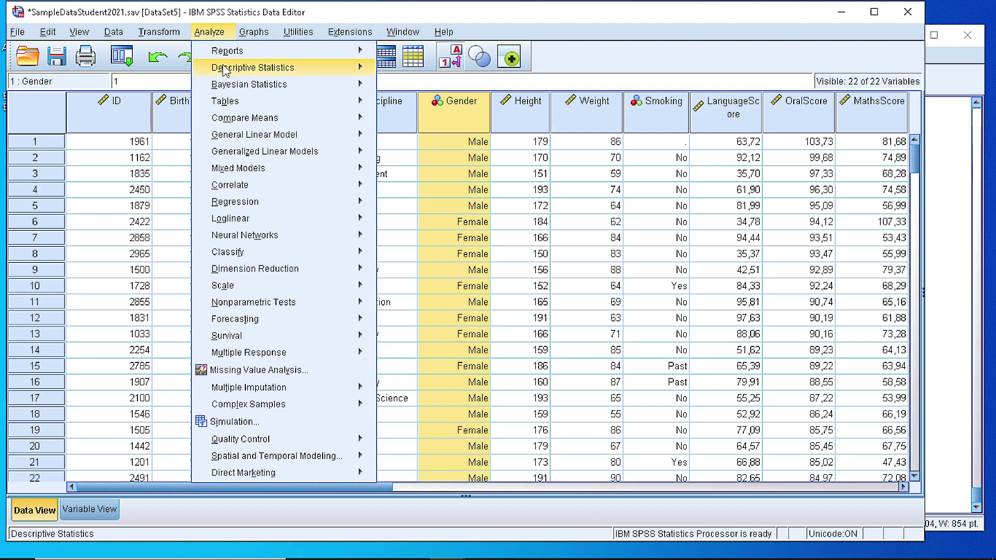
{"action": "mouse_move", "coordinate": [226, 70]}
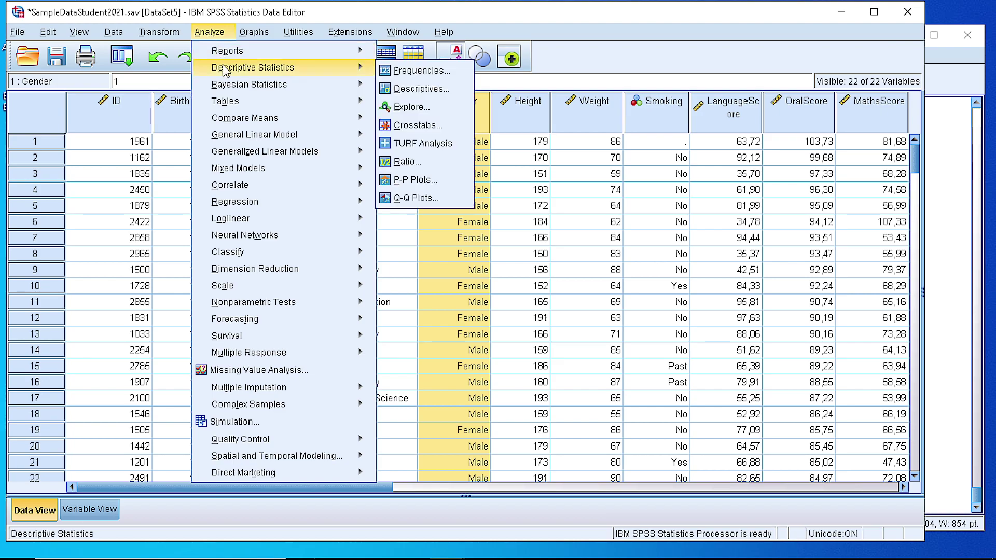
{"action": "left_click", "coordinate": [415, 76]}
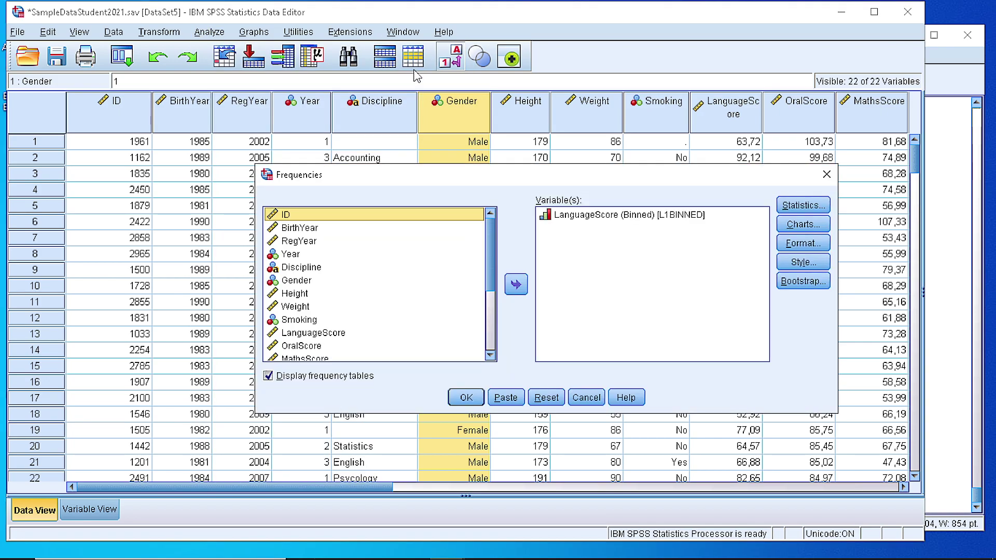
{"action": "left_click", "coordinate": [607, 215]}
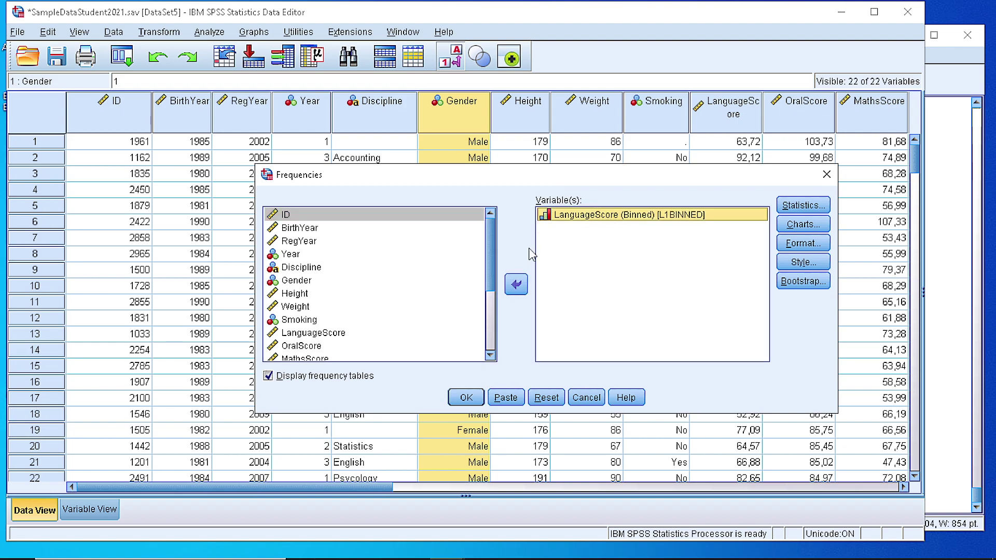
{"action": "left_click", "coordinate": [516, 284]}
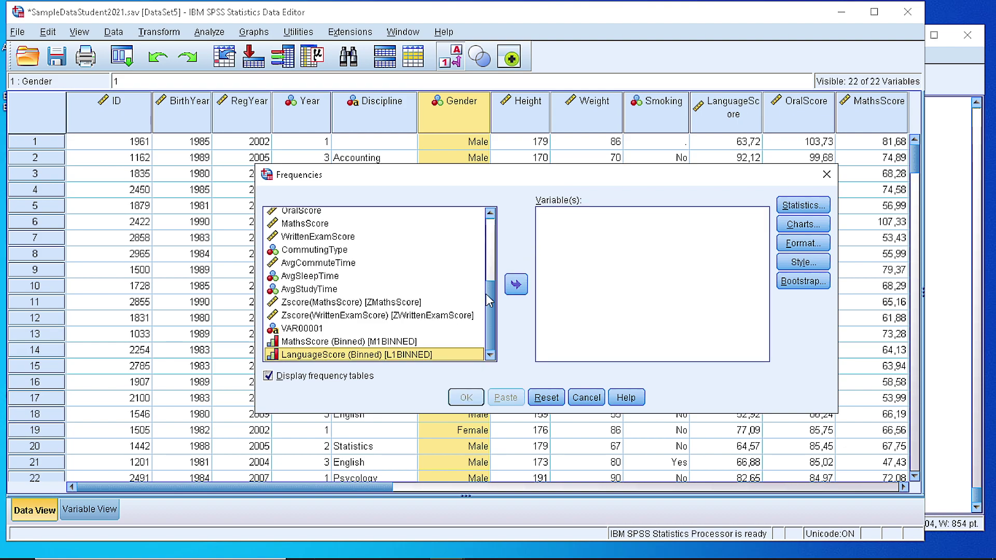
{"action": "scroll", "coordinate": [296, 275], "scroll_direction": "up", "scroll_amount": 10}
{"action": "left_click", "coordinate": [299, 282]}
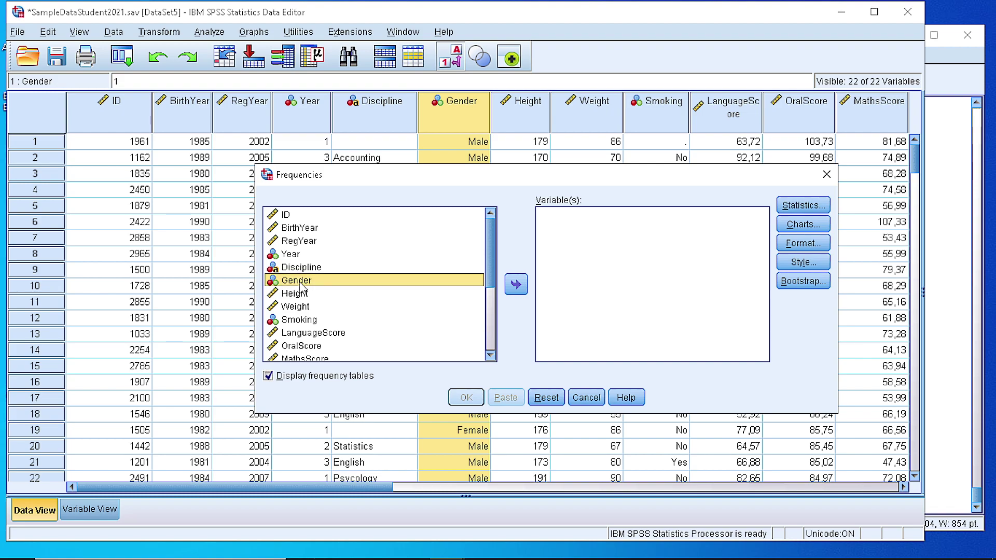
{"action": "left_click", "coordinate": [517, 285]}
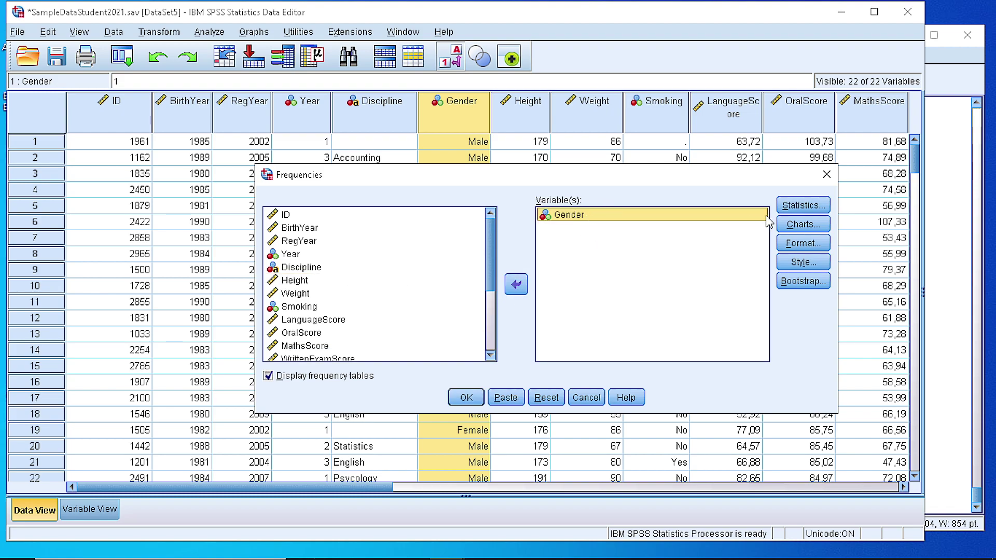
- Choose bar charts in the Frequencies chart options
{"action": "left_click", "coordinate": [809, 224]}
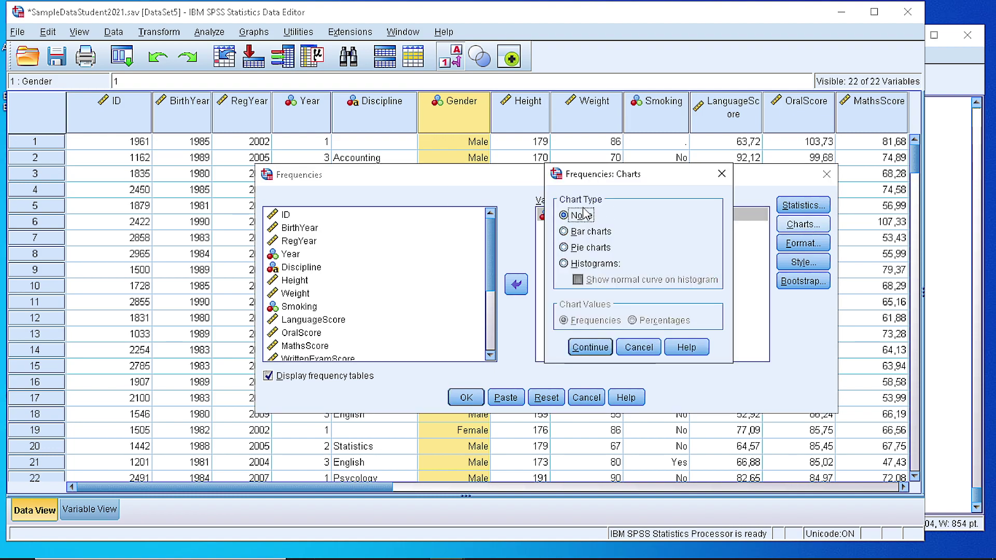
{"action": "left_click", "coordinate": [565, 233]}
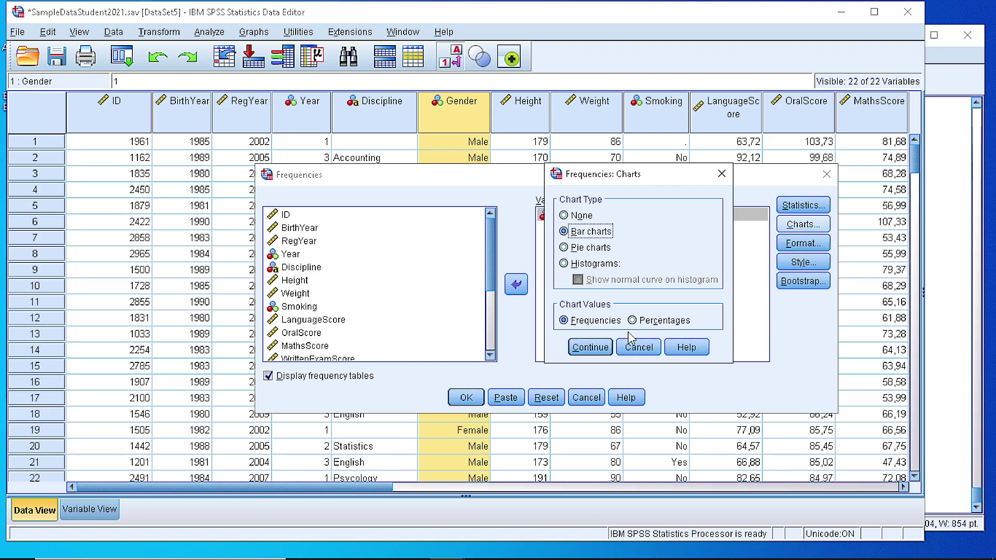
{"action": "left_click", "coordinate": [590, 347]}
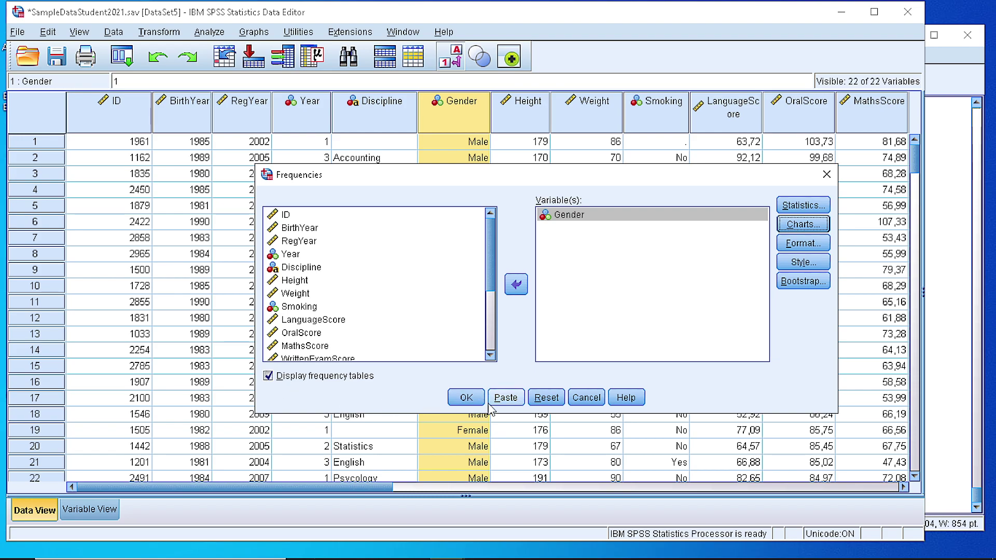
- Run Frequencies and scroll to the Gender table (108 Male, 91 Female) and bar chart
{"action": "left_click", "coordinate": [466, 398]}
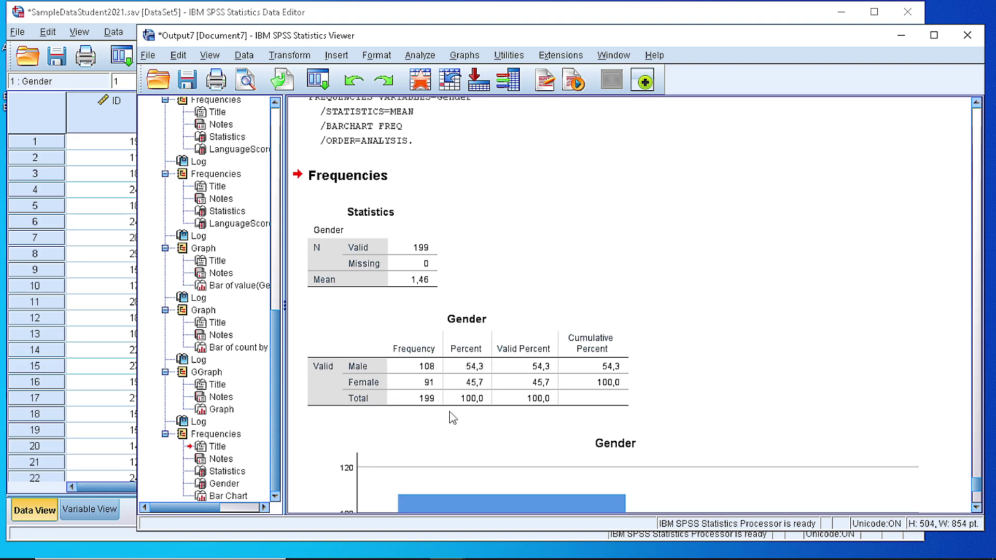
{"action": "scroll", "coordinate": [453, 418], "scroll_direction": "down", "scroll_amount": 3}
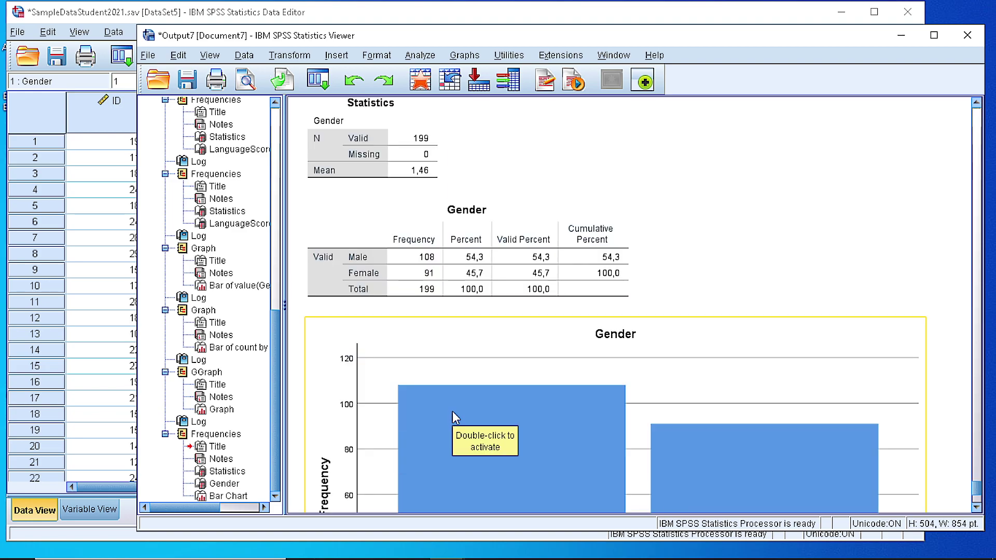
{"action": "scroll", "coordinate": [453, 412], "scroll_direction": "down", "scroll_amount": 5}
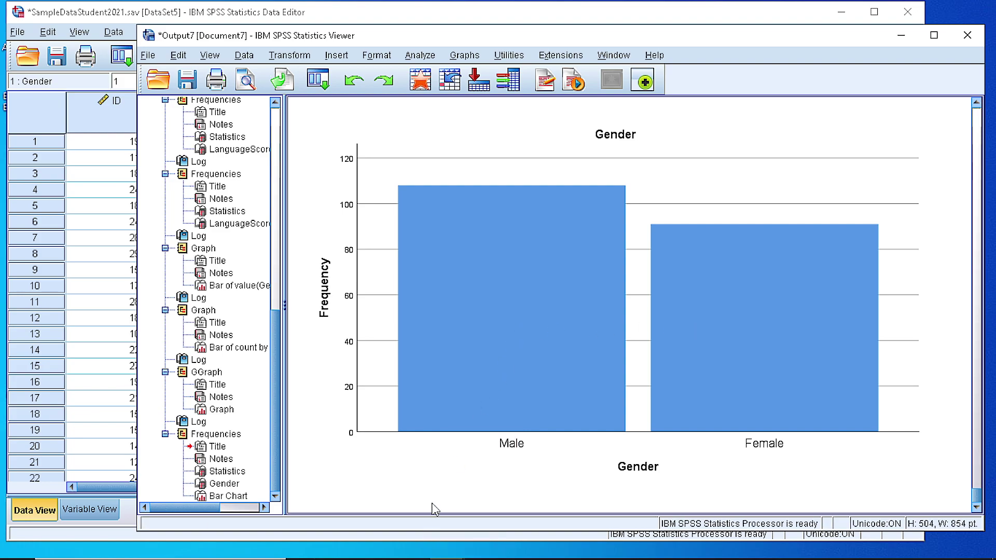
- Open the Gender bar chart in a separate Chart Editor window and reposition it
{"action": "left_click", "coordinate": [499, 299]}
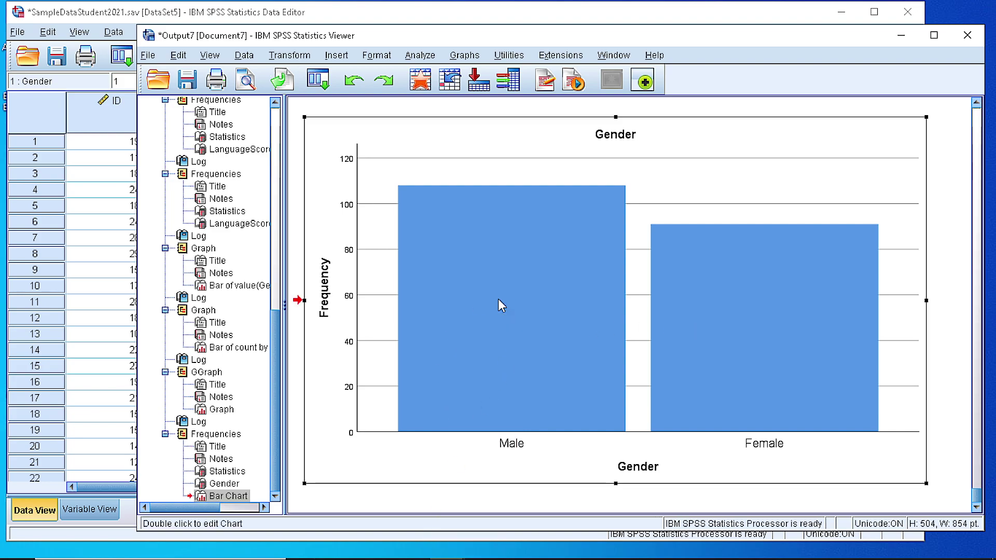
{"action": "right_click", "coordinate": [498, 299]}
{"action": "mouse_move", "coordinate": [521, 441]}
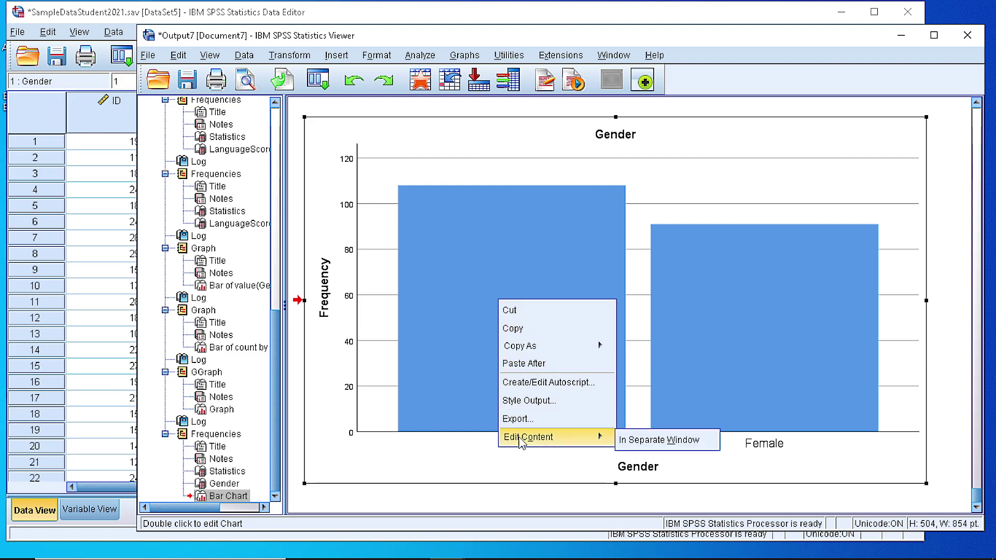
{"action": "left_click", "coordinate": [670, 441]}
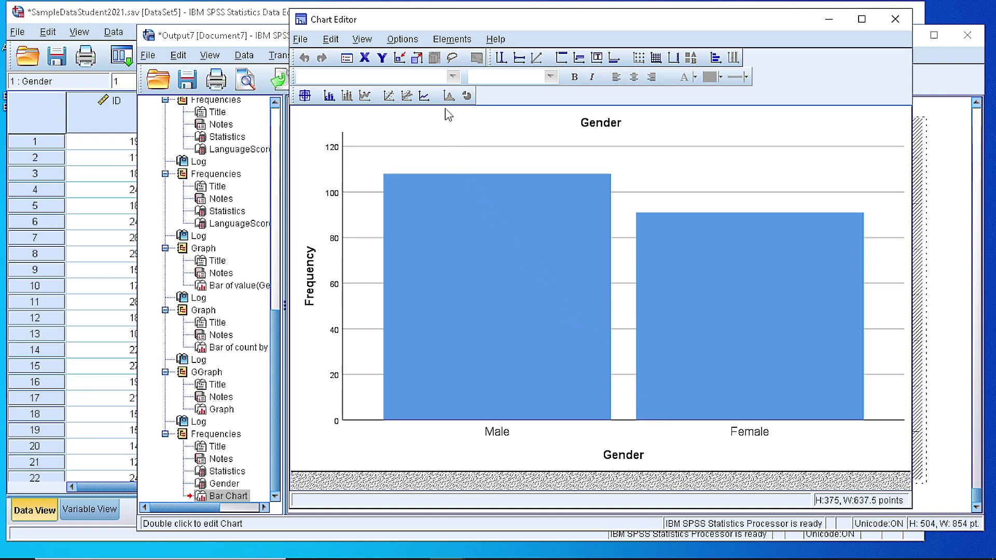
{"action": "left_click_drag", "start_coordinate": [450, 19], "coordinate": [483, 20]}
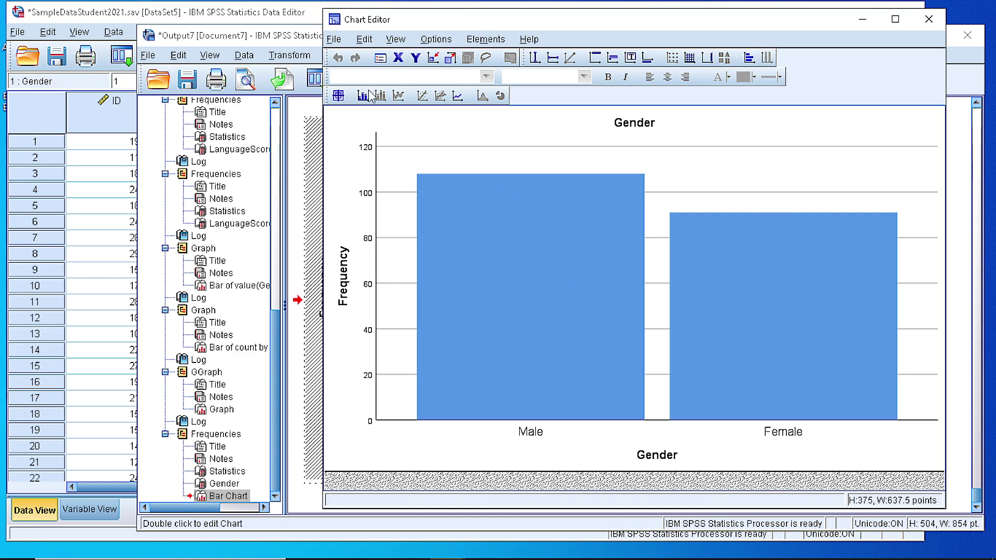
- Browse the Chart Editor's menu commands without choosing any
{"action": "left_click", "coordinate": [365, 41]}
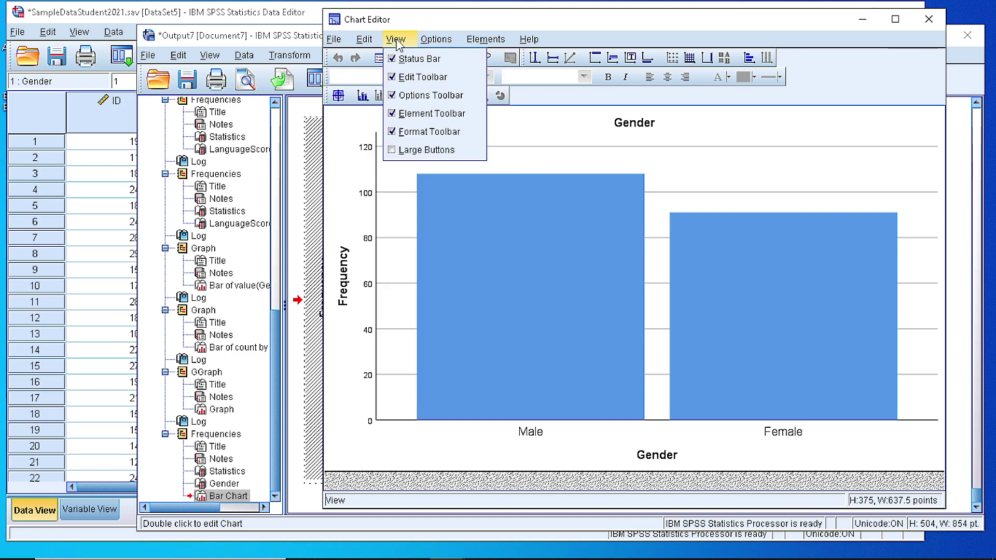
{"action": "mouse_move", "coordinate": [429, 42]}
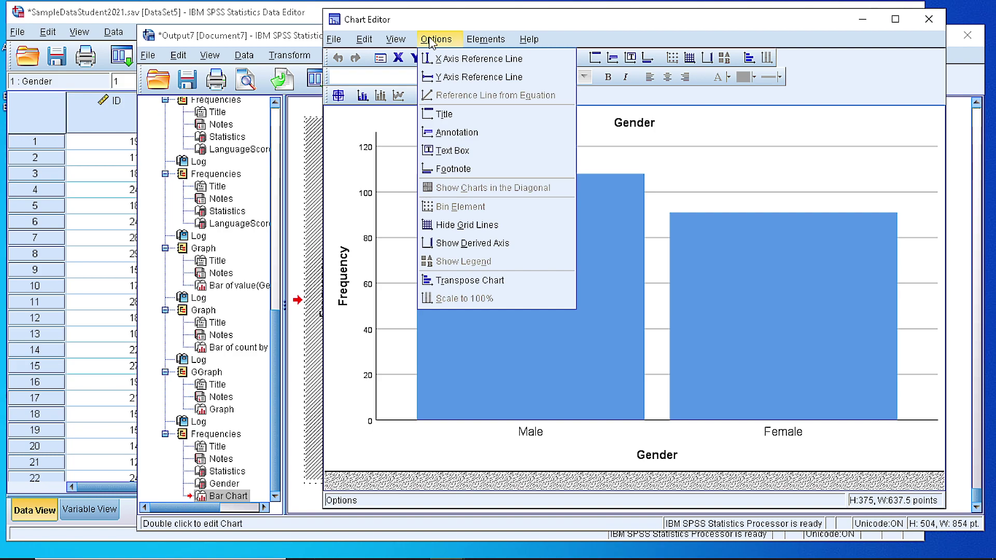
{"action": "left_click", "coordinate": [509, 88]}
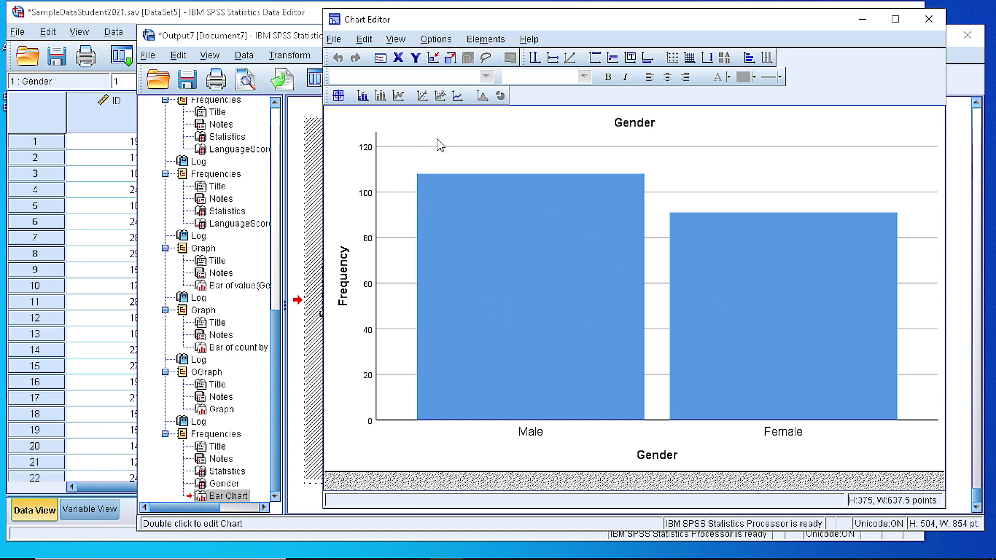
- Show data labels on the bars and review the label Properties tabs
{"action": "left_click", "coordinate": [363, 97]}
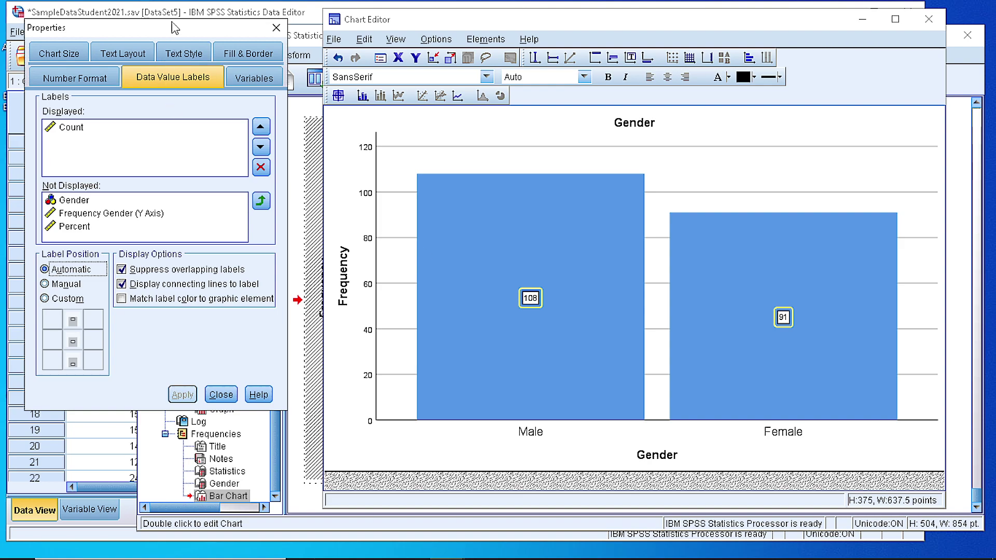
{"action": "left_click_drag", "start_coordinate": [171, 29], "coordinate": [187, 53]}
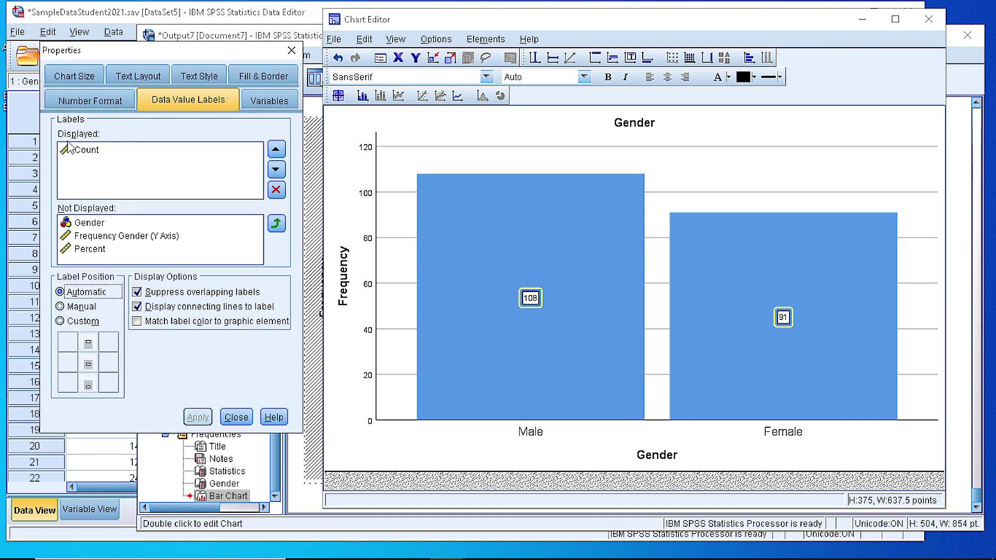
{"action": "left_click", "coordinate": [91, 103]}
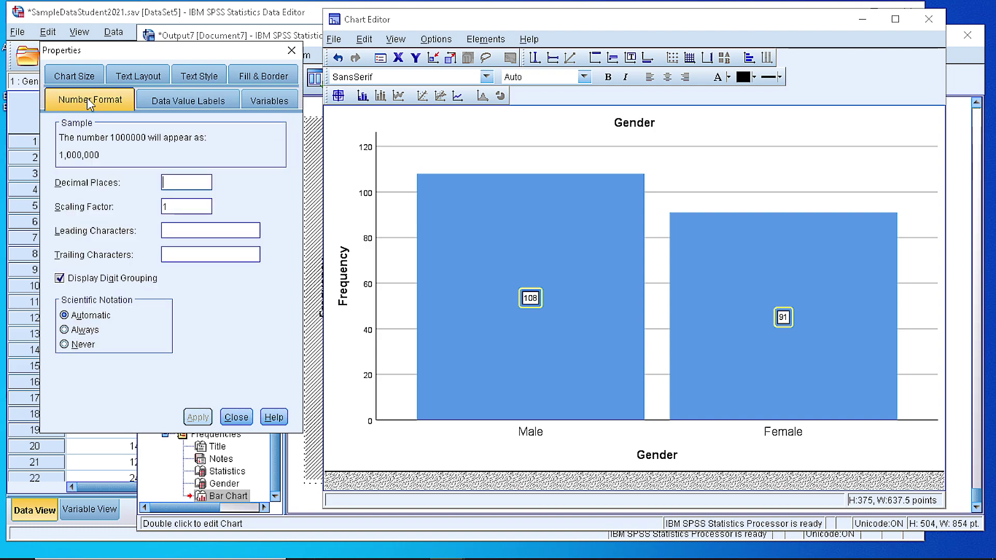
{"action": "left_click", "coordinate": [136, 72]}
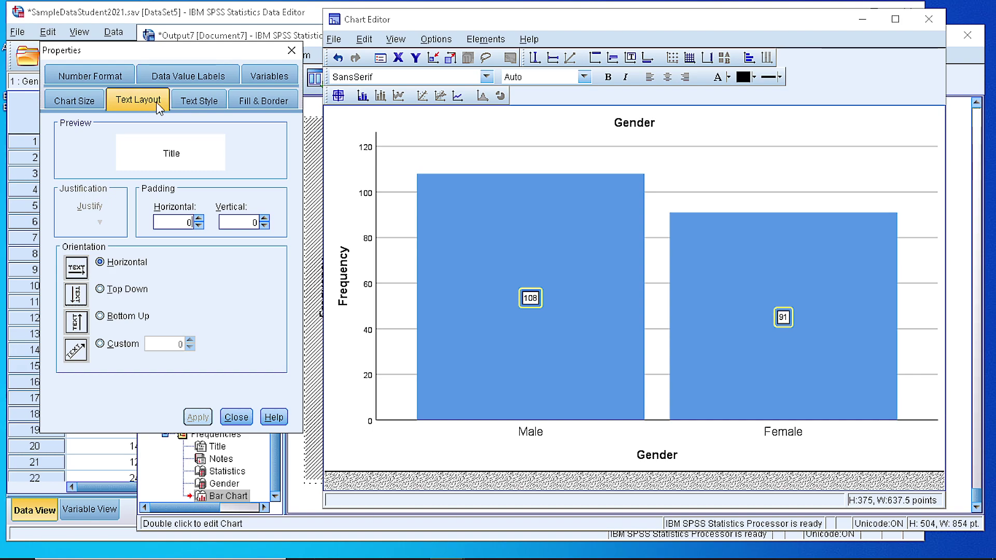
{"action": "left_click", "coordinate": [194, 100]}
{"action": "left_click", "coordinate": [264, 100]}
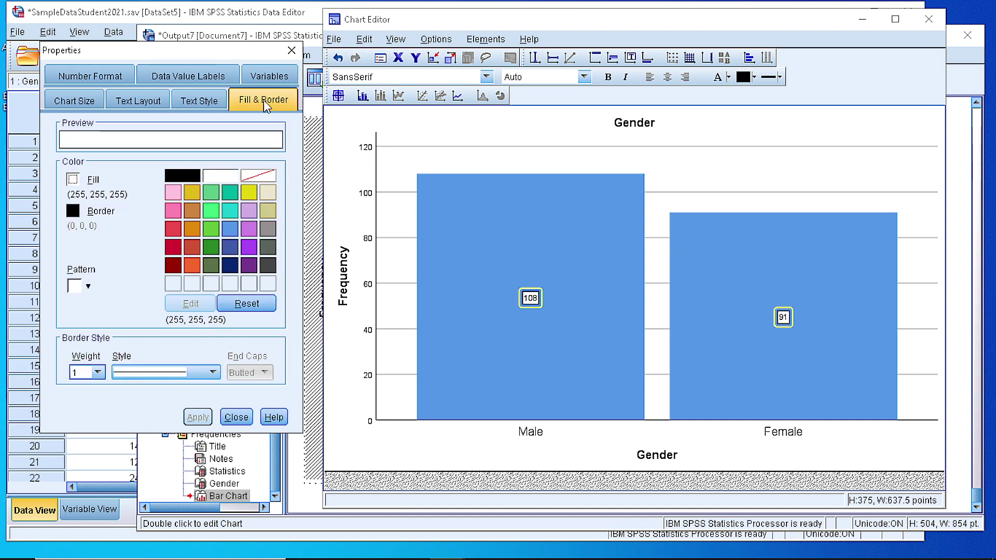
- Select the bars, then close the Properties dialog and the Chart Editor
{"action": "left_click", "coordinate": [529, 323]}
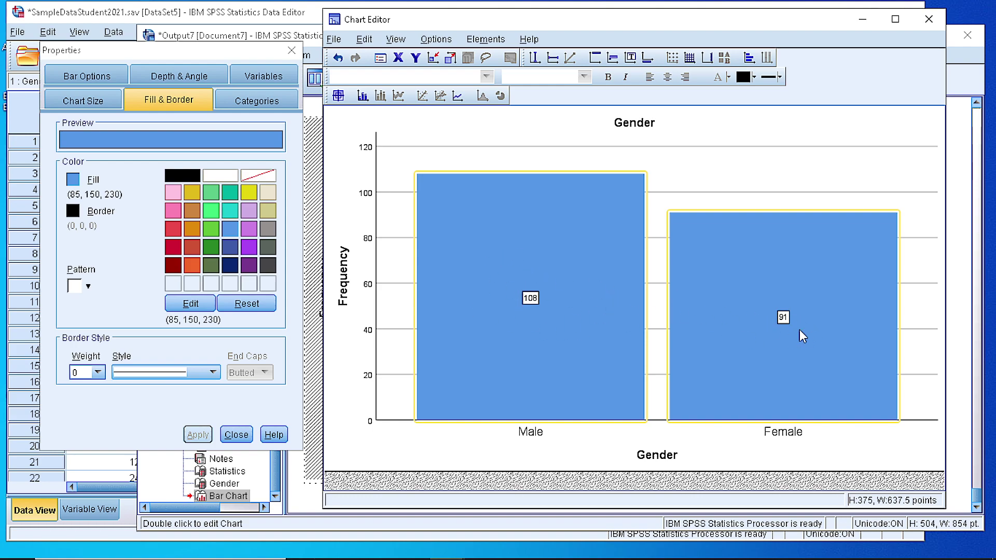
{"action": "left_click", "coordinate": [293, 52]}
{"action": "left_click", "coordinate": [929, 19]}
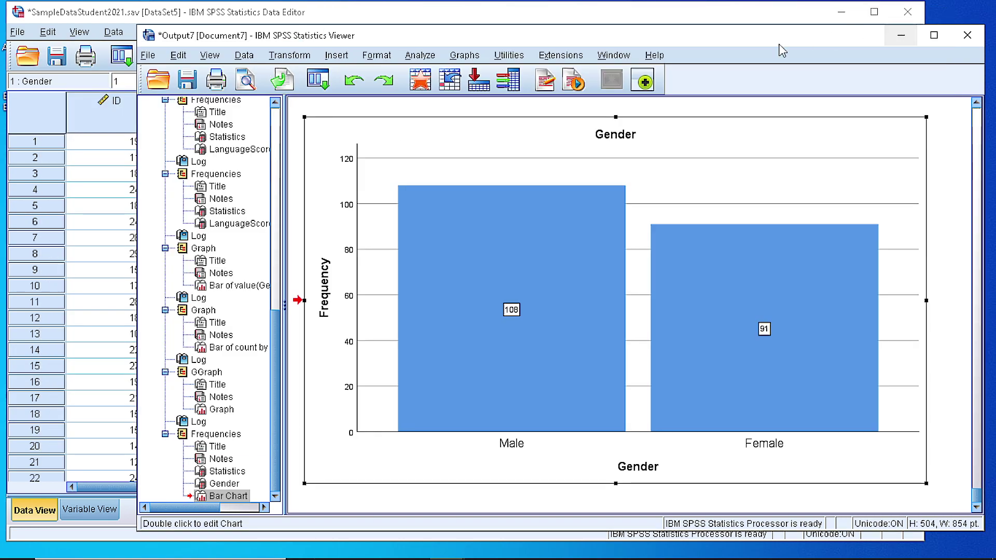
- Copy the labelled Gender bar chart (108, 91) as an image
{"action": "left_click", "coordinate": [397, 502]}
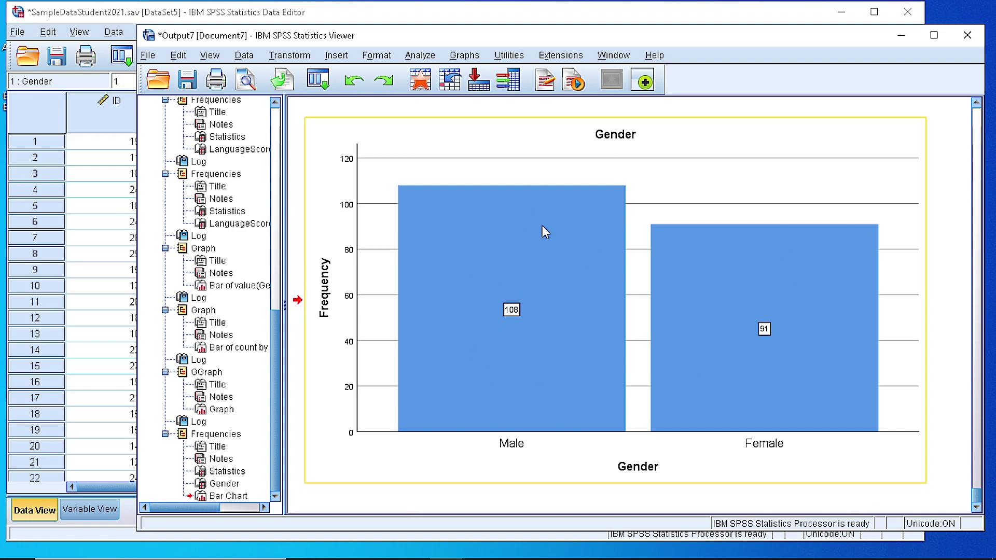
{"action": "left_click", "coordinate": [529, 220]}
{"action": "right_click", "coordinate": [528, 220]}
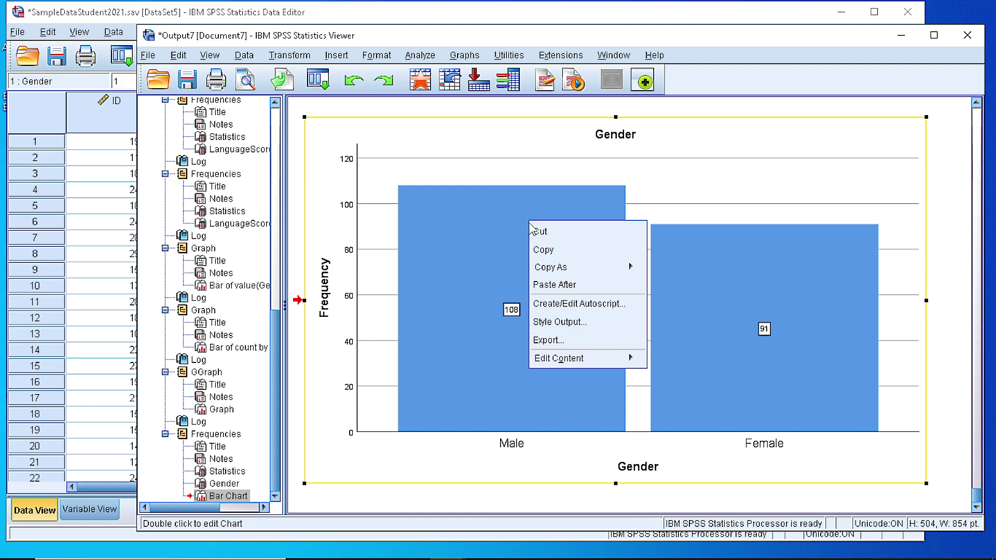
{"action": "mouse_move", "coordinate": [560, 267]}
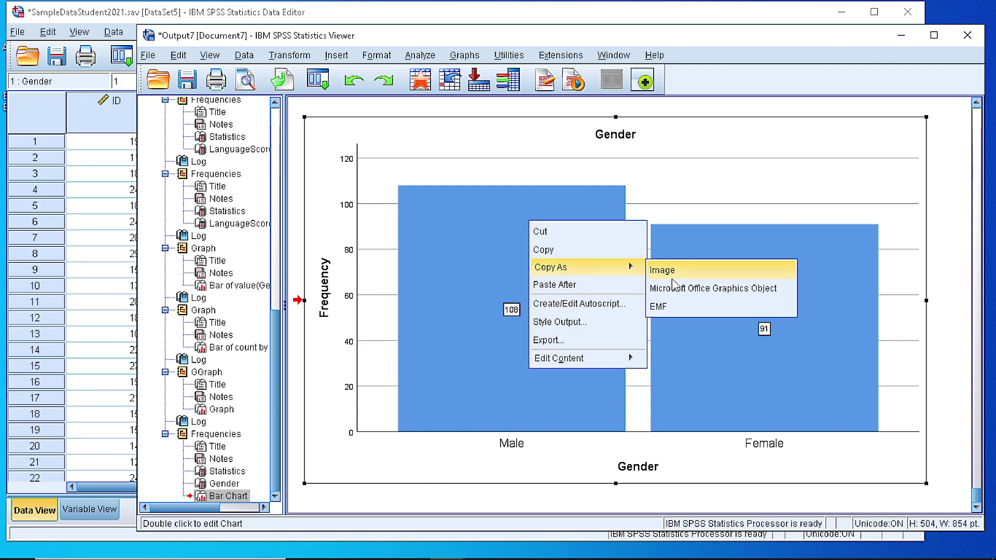
{"action": "left_click", "coordinate": [396, 117]}
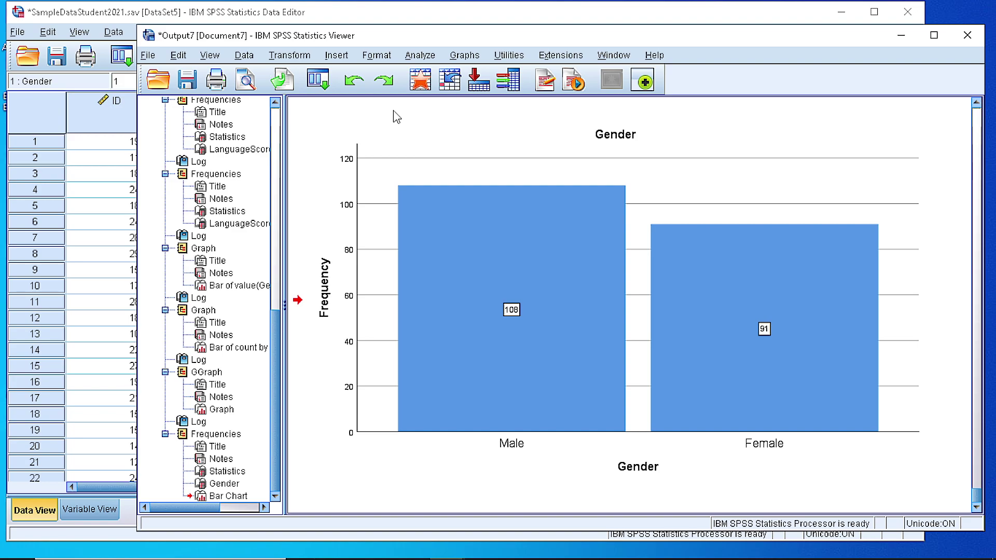
- From the Data Editor, start Graphs > Legacy Dialogs > Bar
{"action": "left_click", "coordinate": [344, 16]}
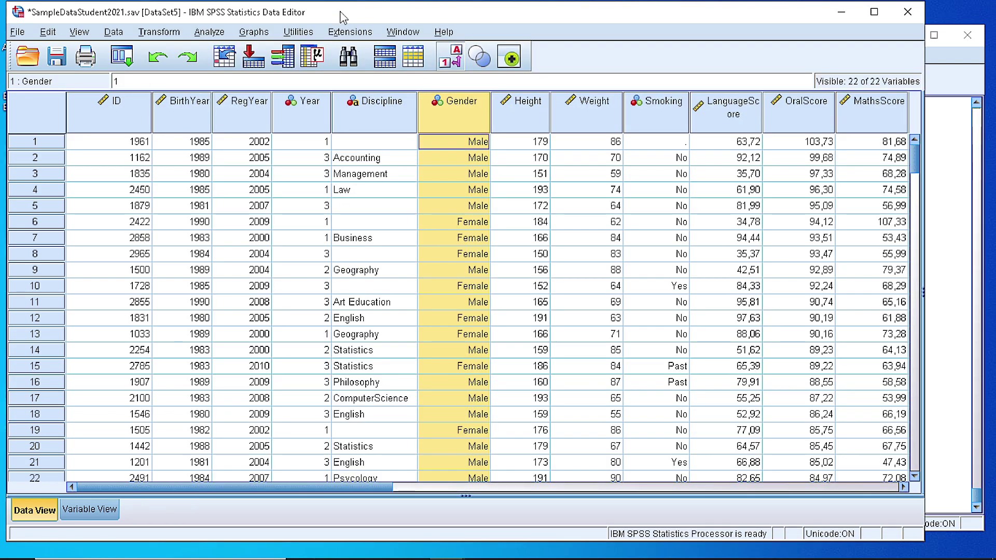
{"action": "left_click", "coordinate": [255, 32]}
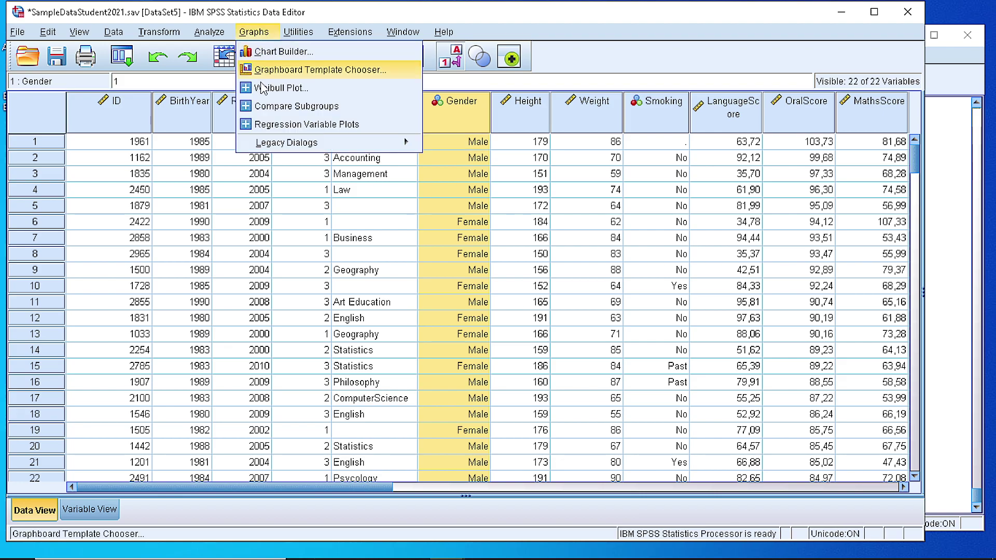
{"action": "left_click", "coordinate": [258, 34]}
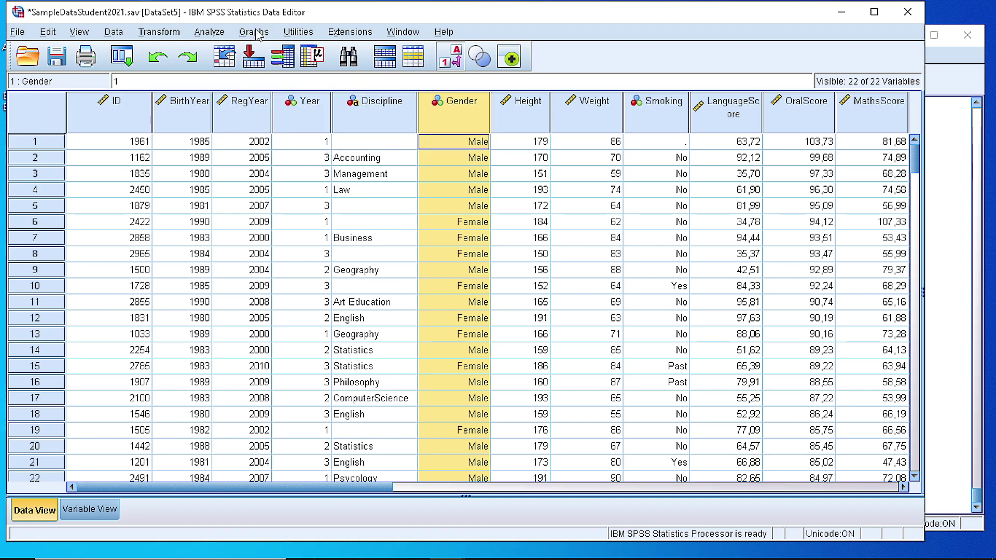
{"action": "left_click", "coordinate": [257, 34]}
{"action": "mouse_move", "coordinate": [410, 143]}
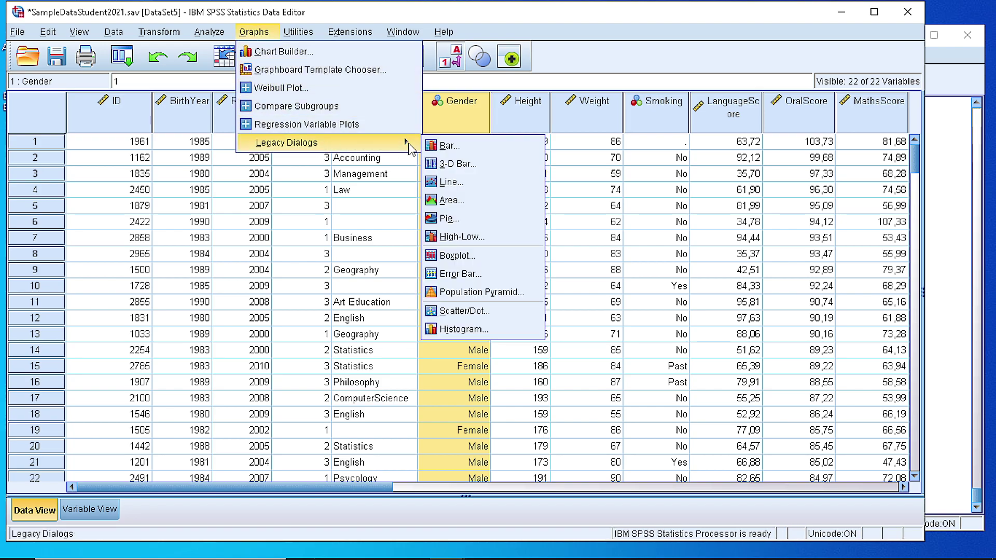
{"action": "left_click", "coordinate": [449, 146]}
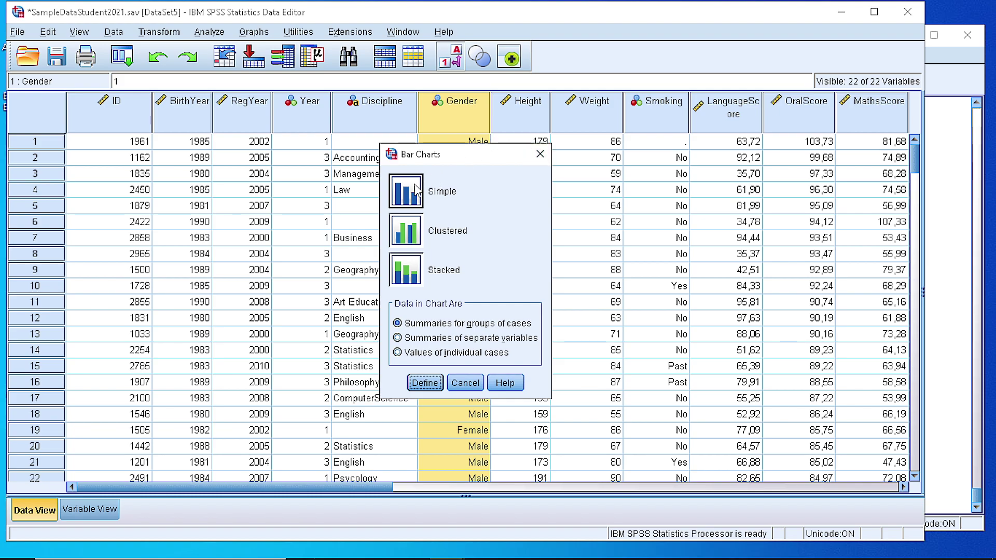
- Try Clustered and Stacked, then settle on the Simple bar chart type
{"action": "left_click", "coordinate": [406, 235]}
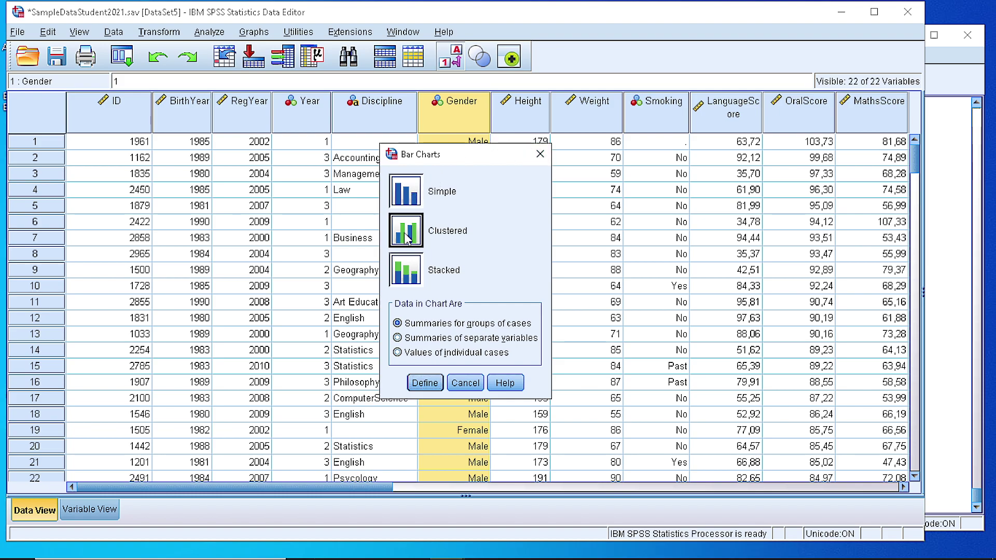
{"action": "left_click", "coordinate": [405, 267]}
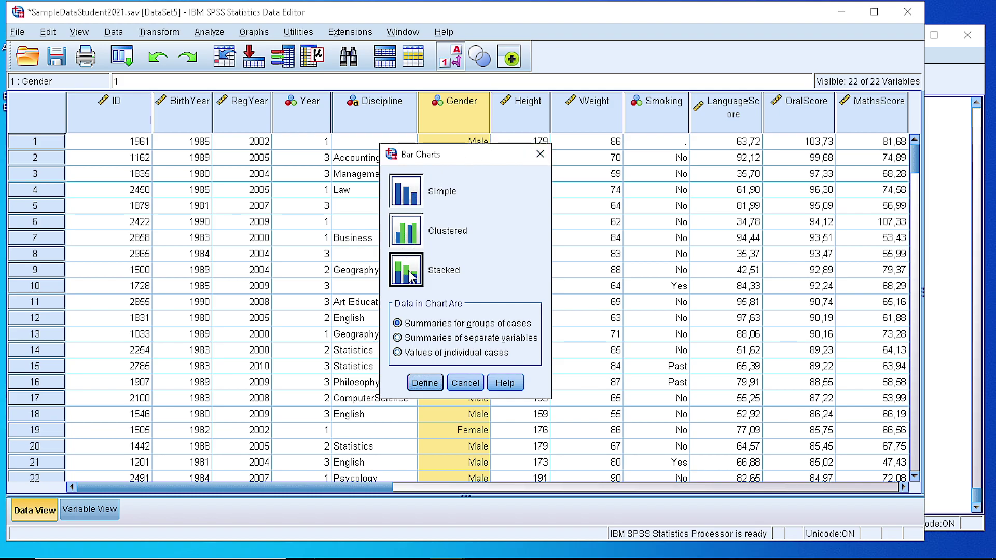
{"action": "left_click", "coordinate": [403, 205]}
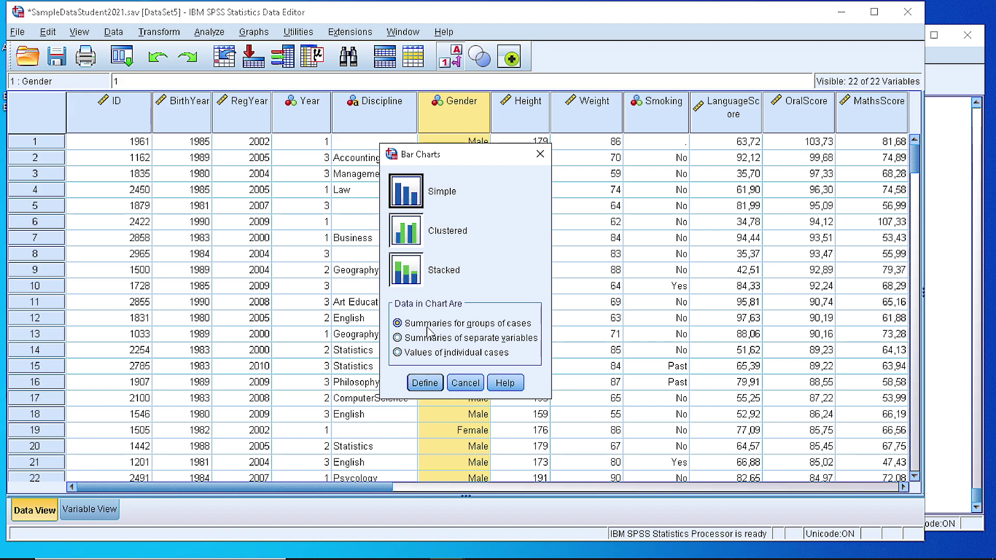
- Define the simple bar chart with Gender on the Category Axis showing N of cases
{"action": "left_click", "coordinate": [425, 383]}
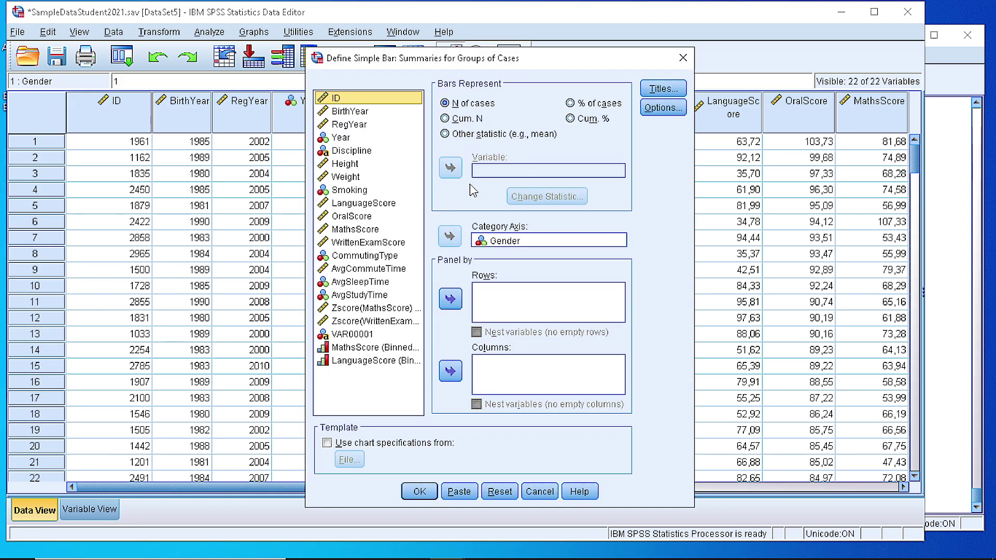
{"action": "left_click", "coordinate": [488, 241]}
{"action": "left_click", "coordinate": [450, 236]}
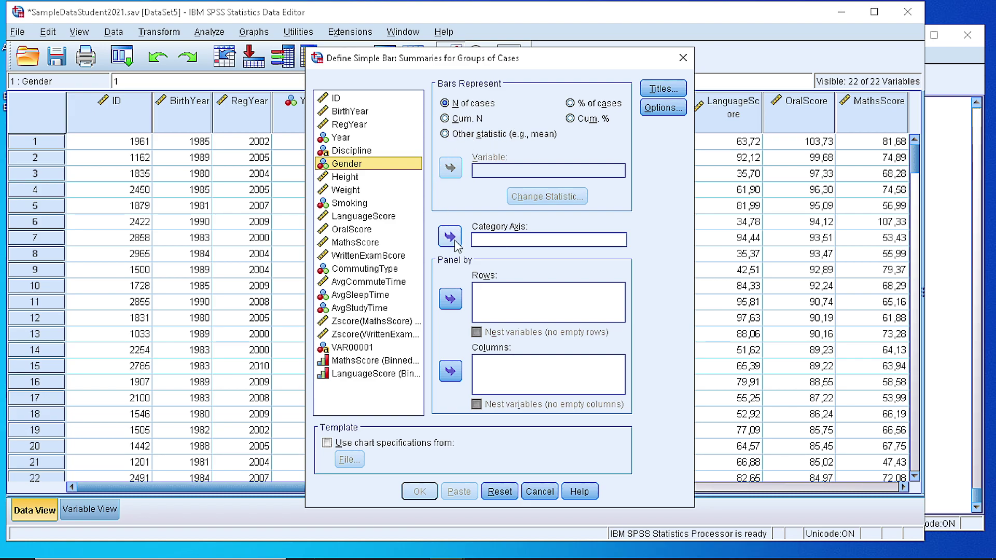
{"action": "left_click", "coordinate": [482, 241]}
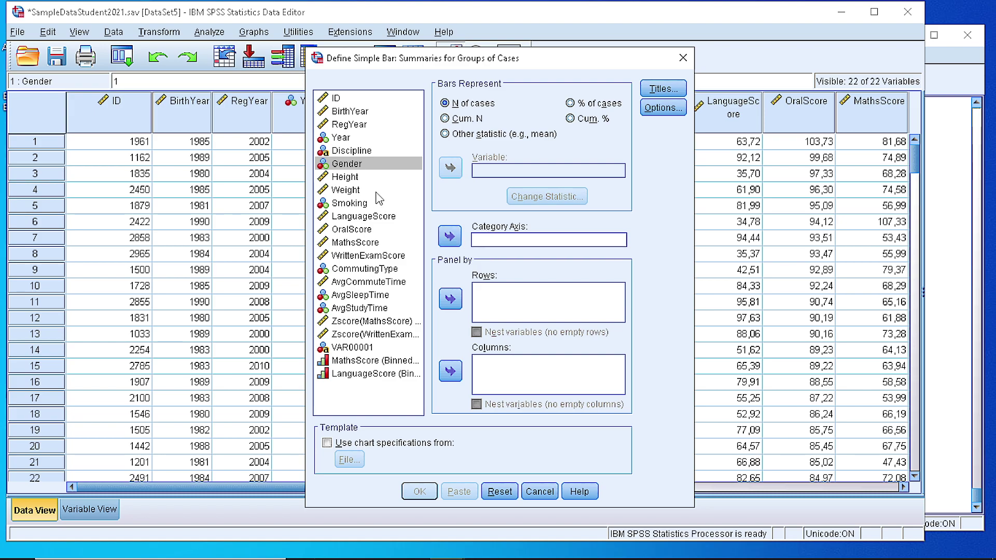
{"action": "left_click", "coordinate": [347, 163]}
{"action": "left_click", "coordinate": [451, 237]}
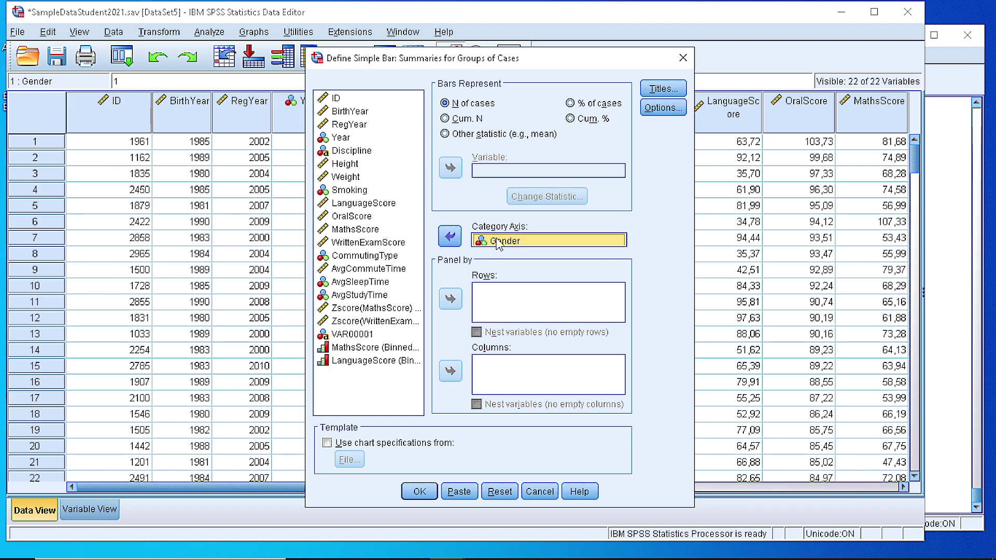
- Check Titles and Options unchanged, create the Gender count chart, and return to the Data Editor
{"action": "left_click", "coordinate": [666, 93]}
{"action": "left_click", "coordinate": [500, 376]}
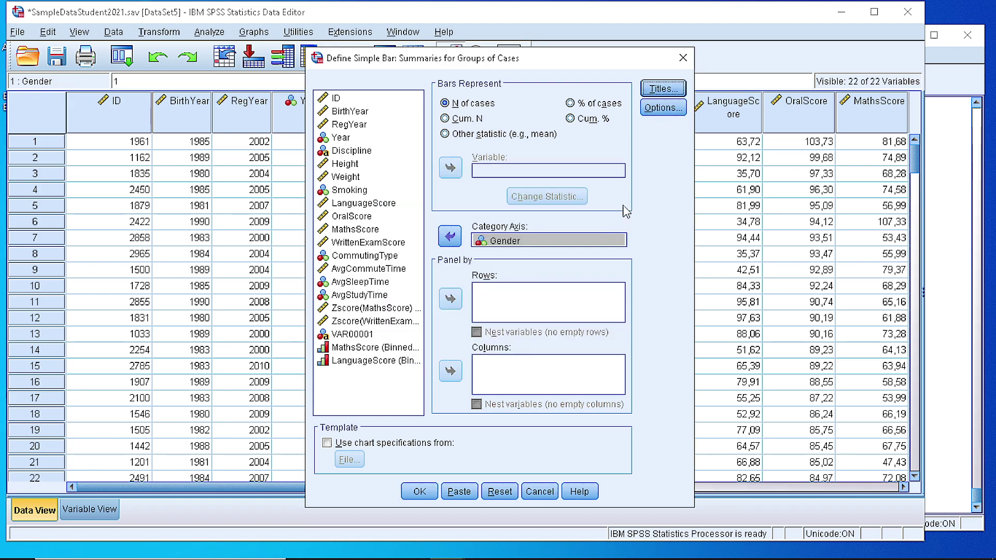
{"action": "left_click", "coordinate": [664, 108]}
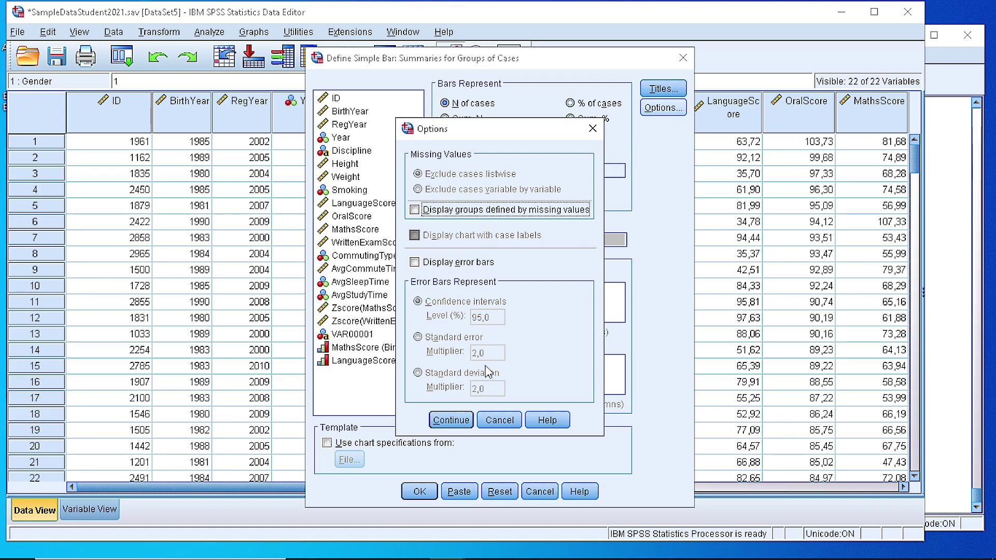
{"action": "left_click", "coordinate": [506, 421]}
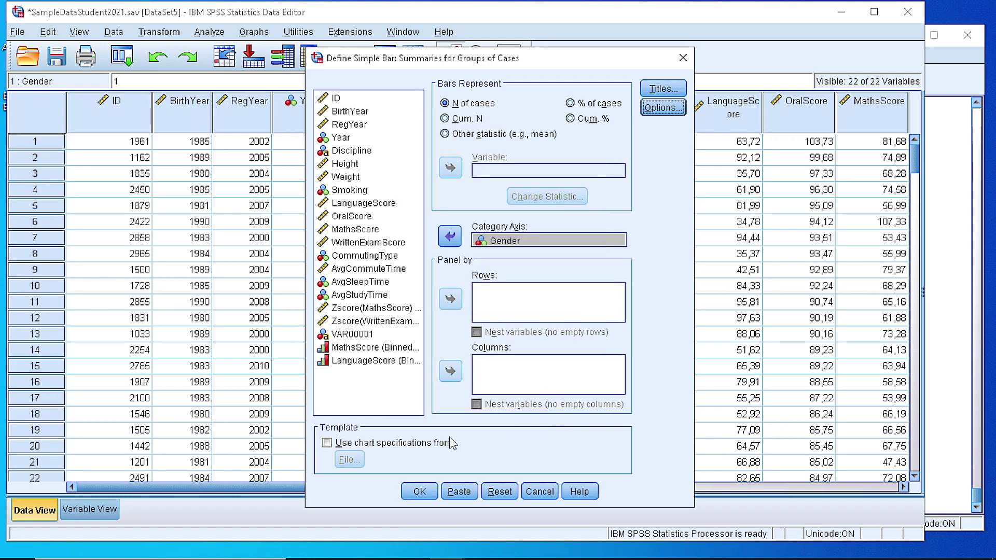
{"action": "left_click", "coordinate": [420, 492]}
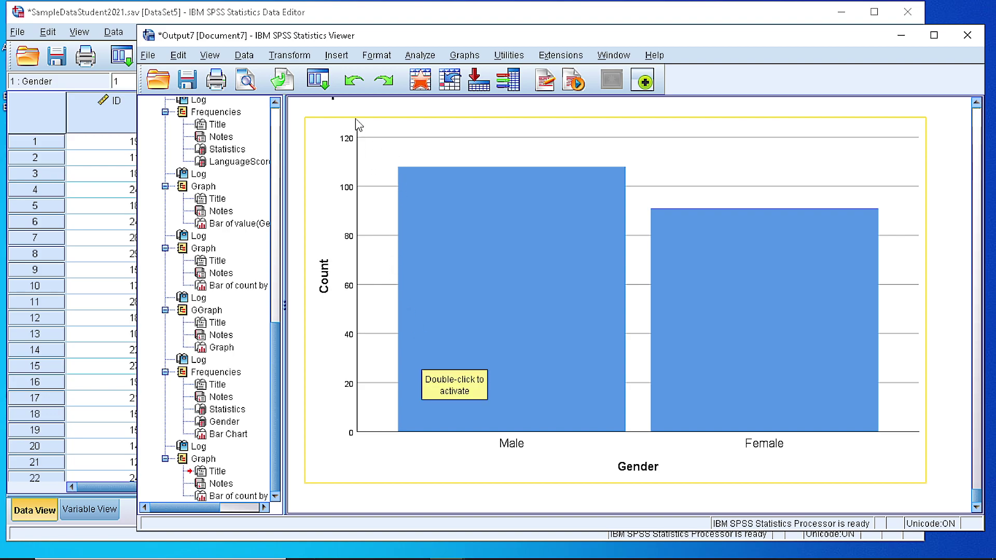
{"action": "left_click", "coordinate": [328, 20]}
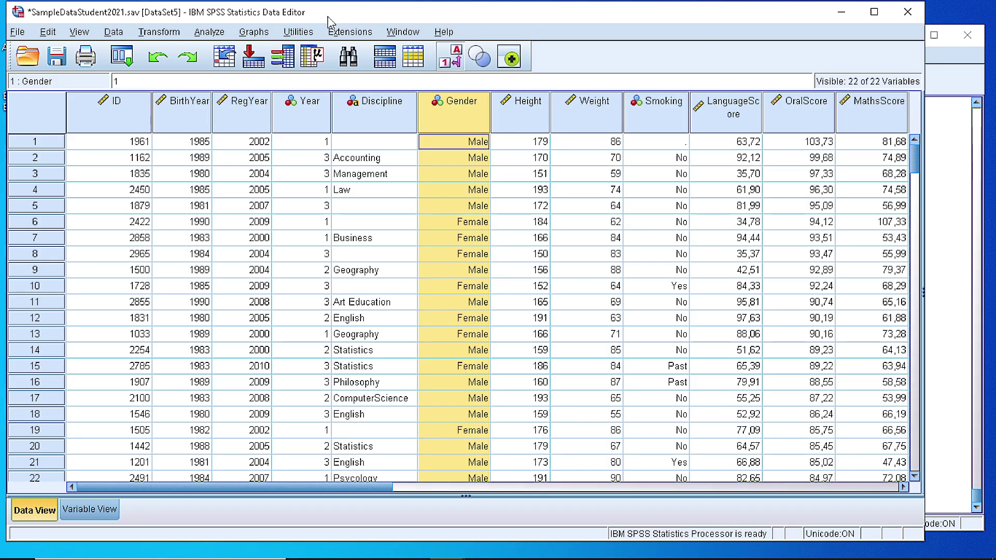
- Open Chart Builder, dismiss the measurement-level notice, and drag Gender off the X axis
{"action": "left_click", "coordinate": [254, 33]}
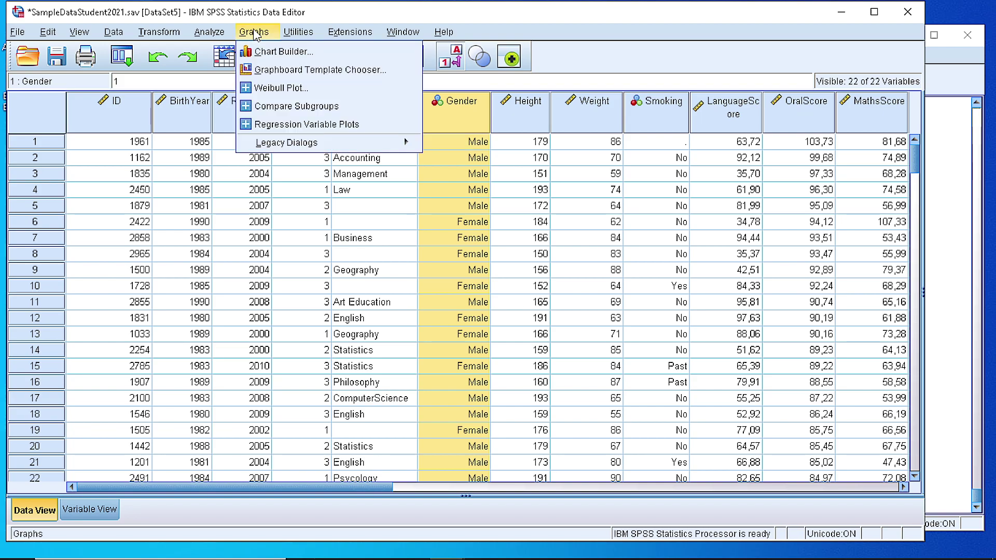
{"action": "left_click", "coordinate": [271, 53]}
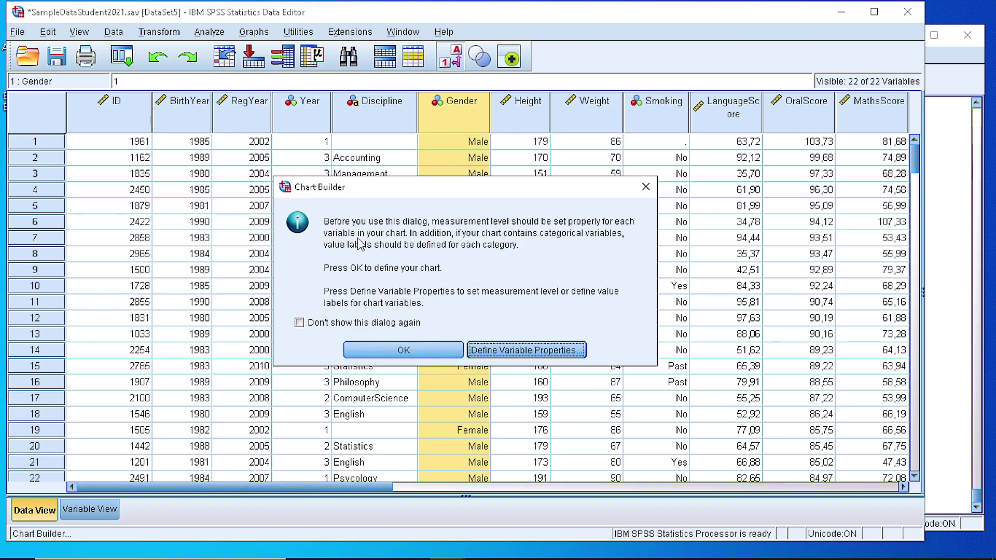
{"action": "left_click", "coordinate": [402, 352]}
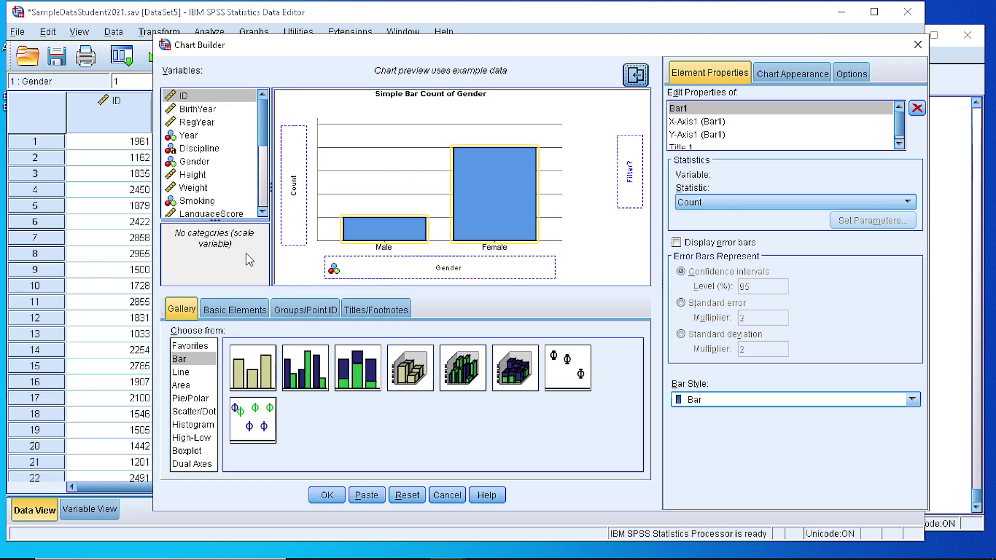
{"action": "left_click_drag", "start_coordinate": [434, 270], "coordinate": [214, 183]}
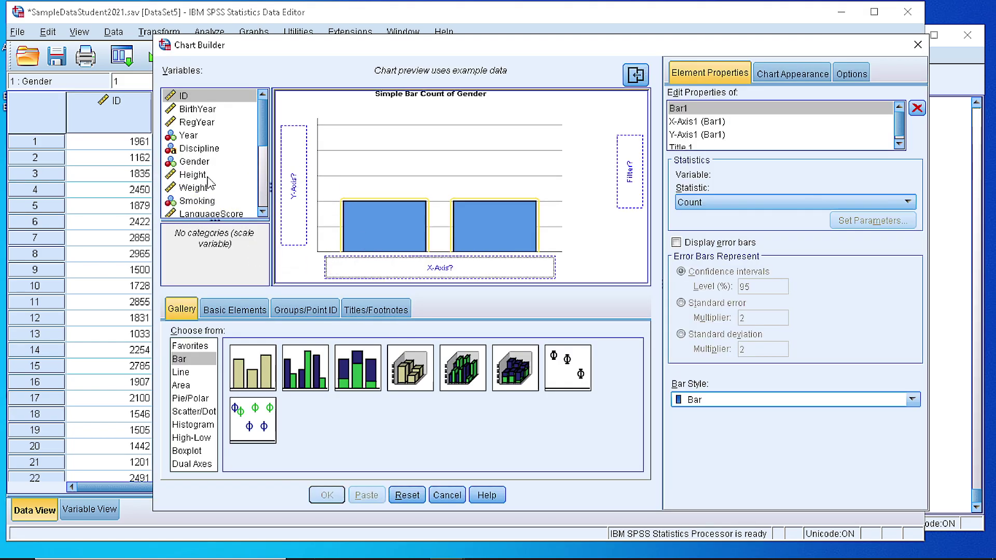
- Browse the Histogram, Line, Area and Favorites galleries, ending on the Bar chart types
{"action": "left_click", "coordinate": [193, 427]}
{"action": "left_click", "coordinate": [186, 375]}
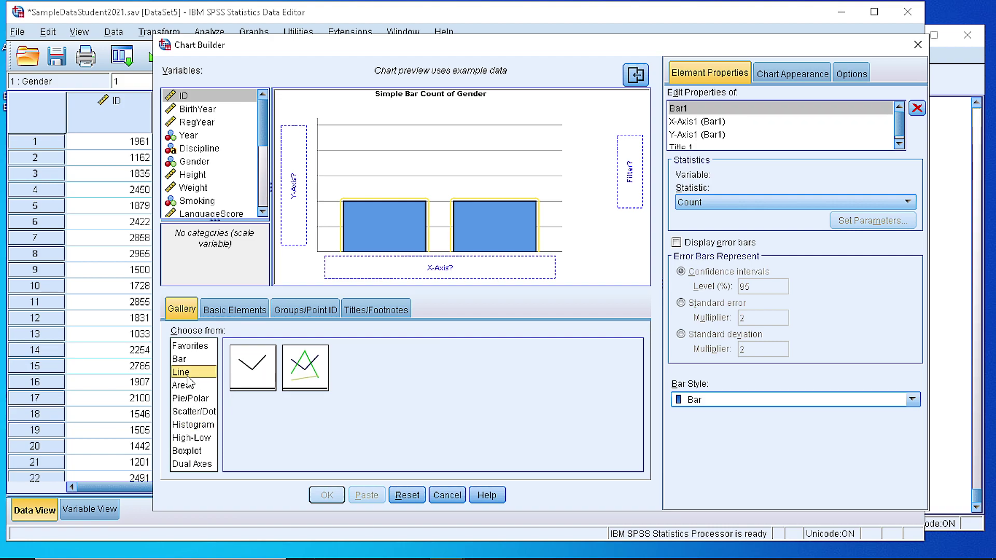
{"action": "left_click", "coordinate": [179, 360]}
{"action": "left_click", "coordinate": [180, 385]}
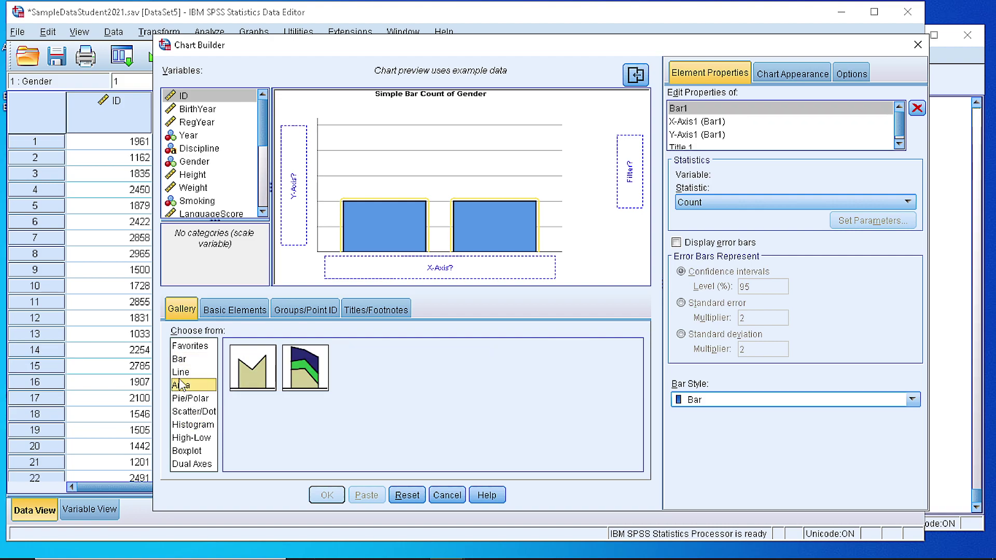
{"action": "left_click", "coordinate": [186, 359]}
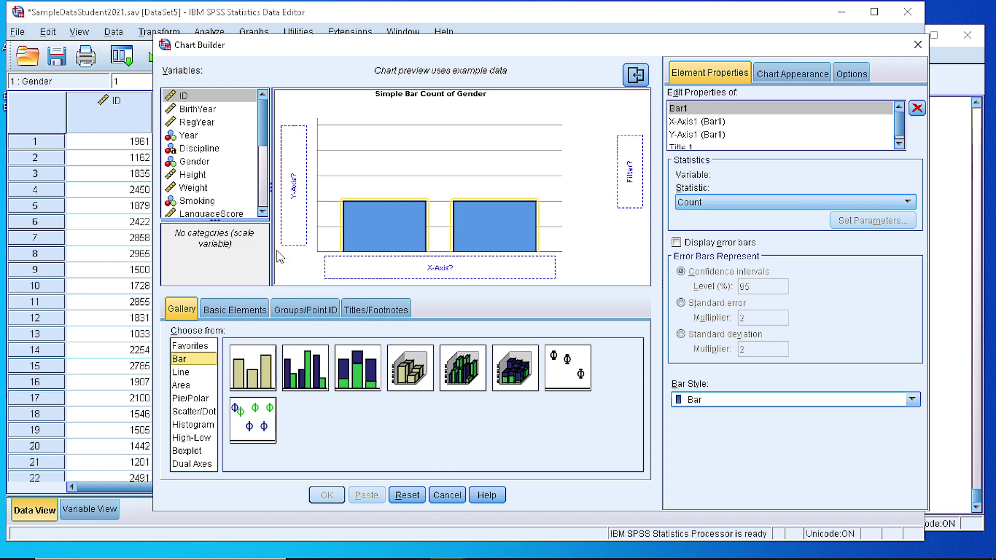
{"action": "key", "text": "Up"}
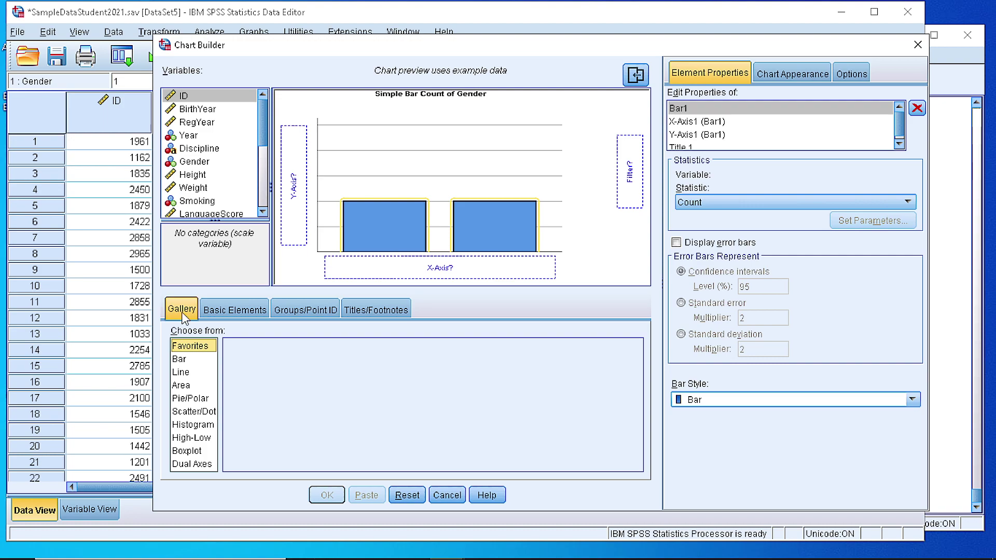
{"action": "left_click", "coordinate": [177, 364]}
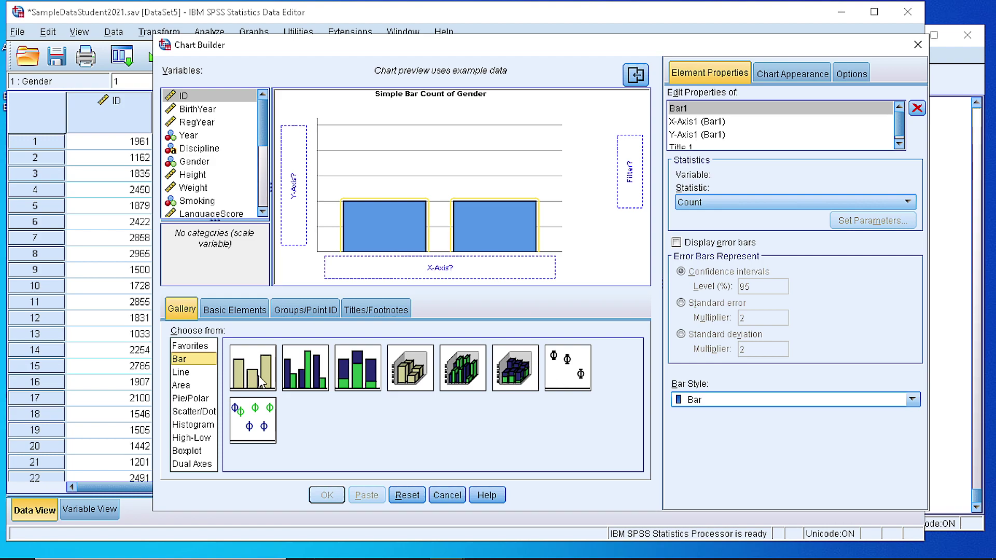
- Place a Simple Bar chart from the Gallery onto the Chart Builder preview canvas
{"action": "left_click_drag", "start_coordinate": [261, 382], "coordinate": [433, 196]}
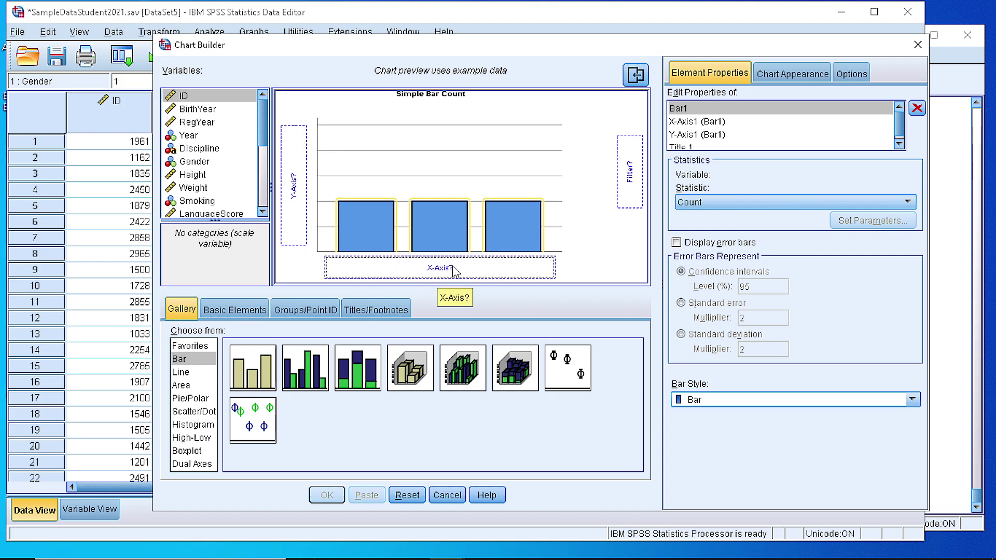
- Drag Gender onto the X axis so the preview shows a Simple Bar Count of Gender
{"action": "left_click", "coordinate": [191, 164]}
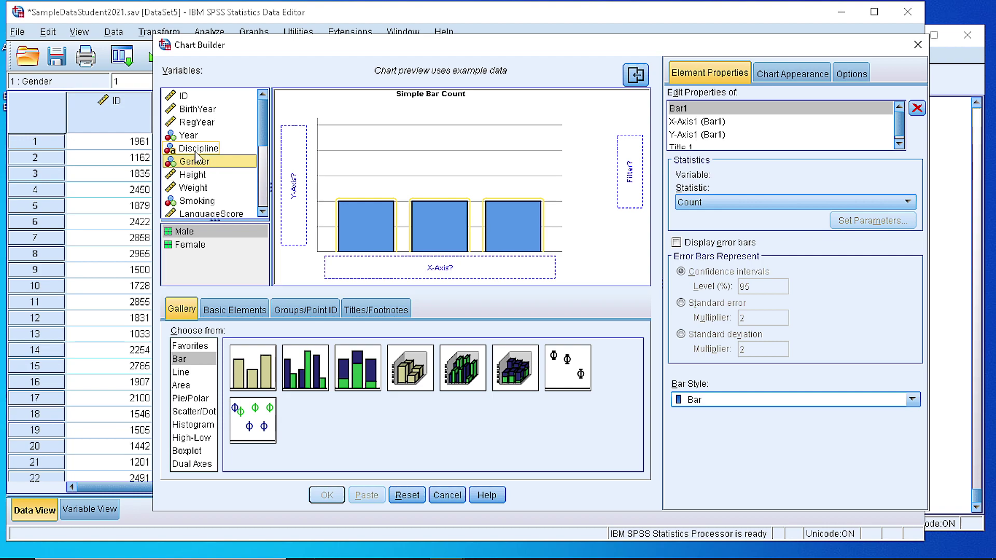
{"action": "left_click_drag", "start_coordinate": [191, 165], "coordinate": [460, 270]}
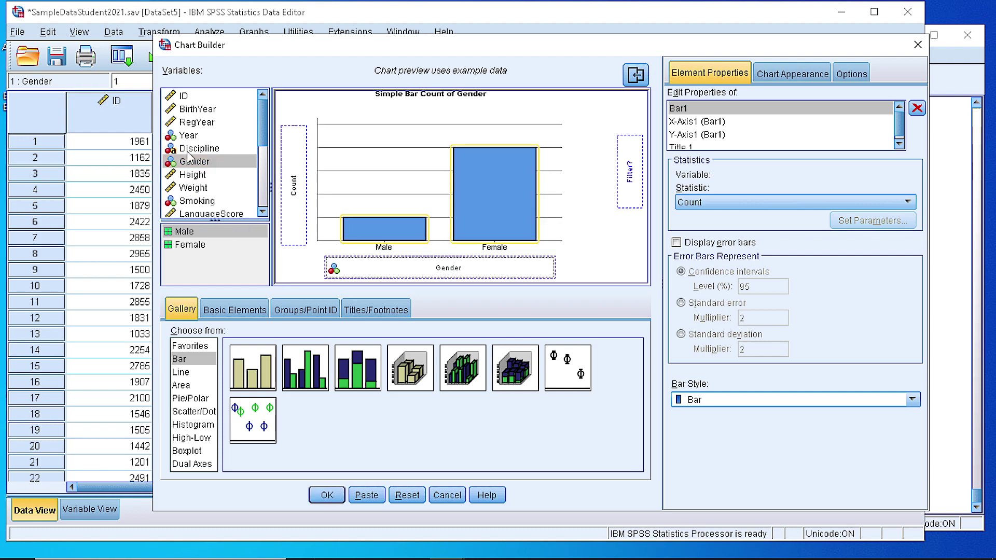
{"action": "left_click", "coordinate": [193, 246]}
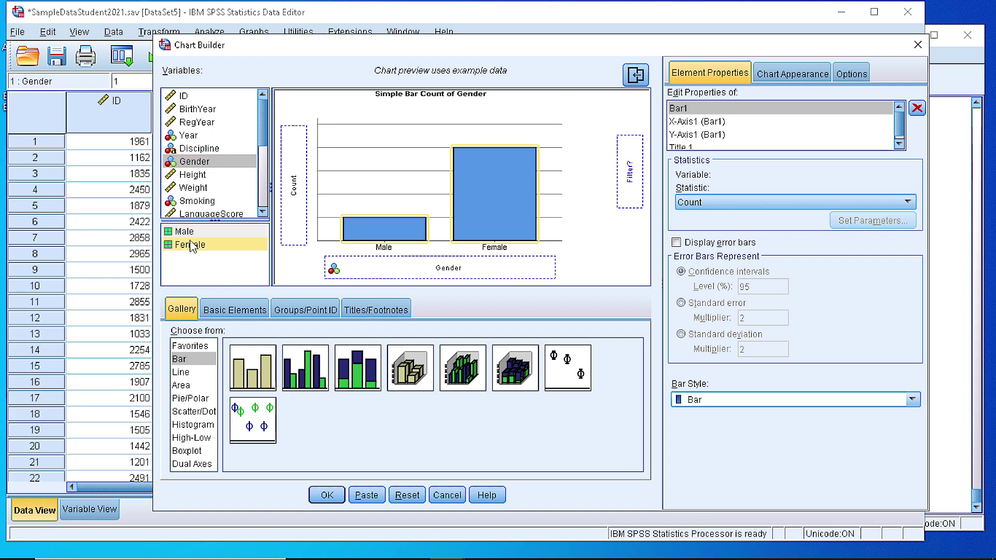
{"action": "left_click", "coordinate": [199, 249]}
- Review the X-Axis1, Y-Axis1 and Bar1 properties, confirming the bars use the Count statistic
{"action": "left_click", "coordinate": [383, 249]}
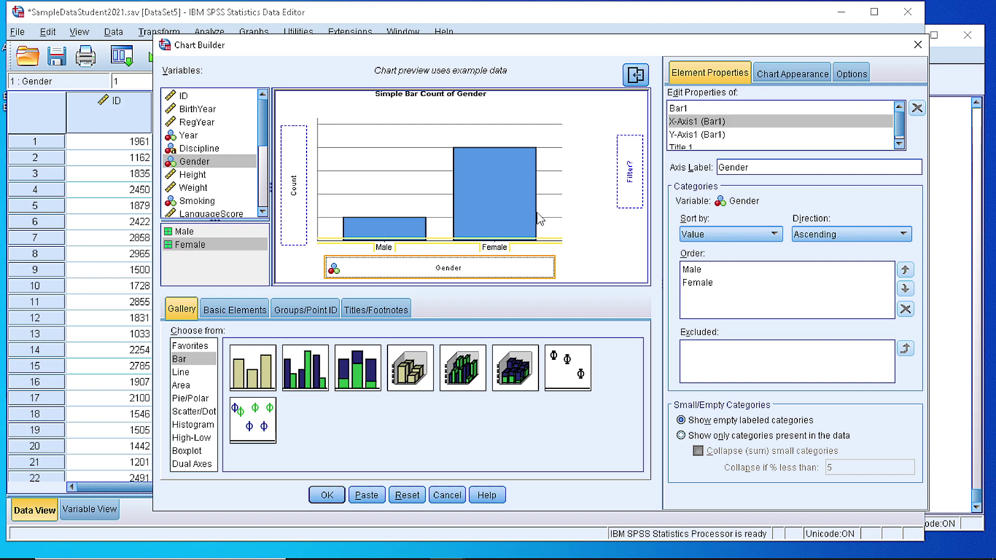
{"action": "left_click", "coordinate": [714, 136]}
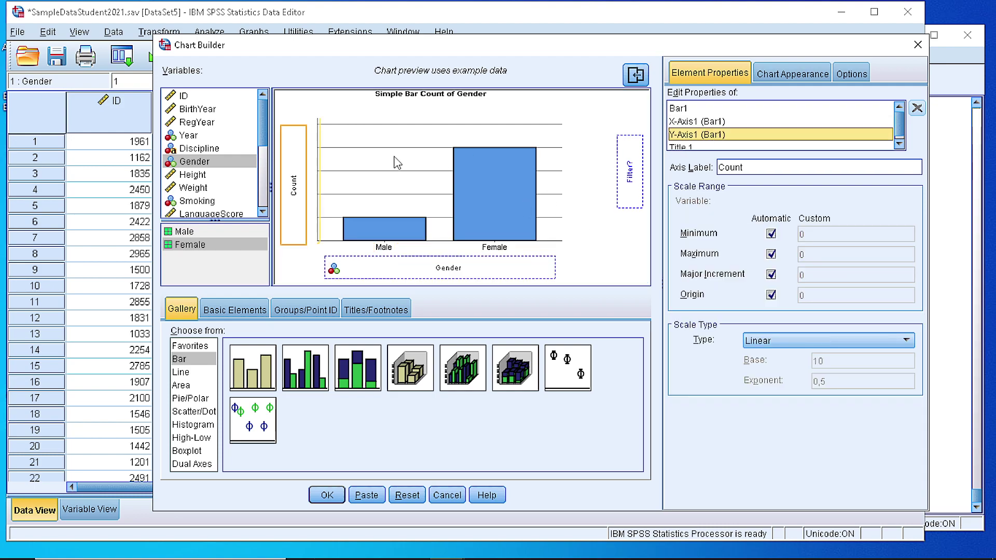
{"action": "left_click", "coordinate": [292, 185]}
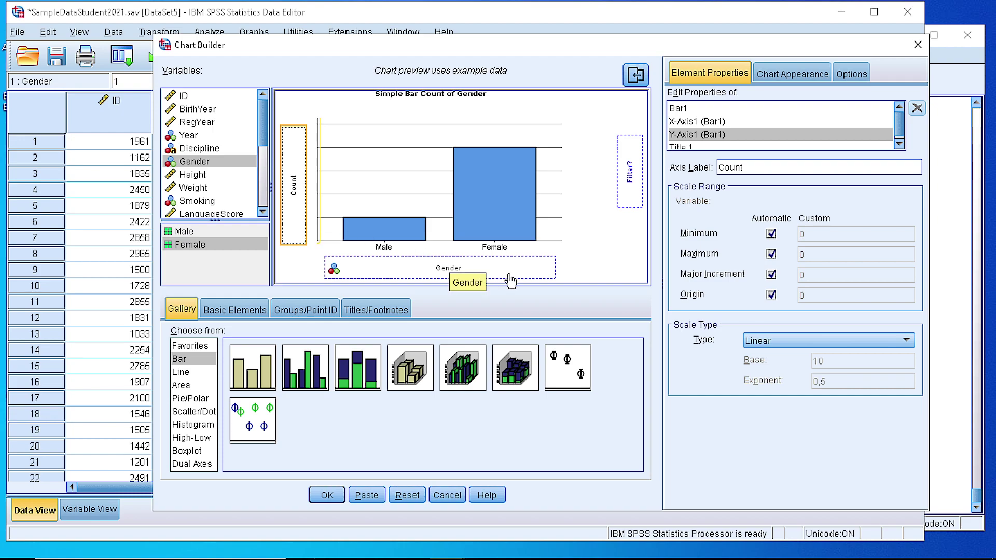
{"action": "left_click", "coordinate": [445, 274]}
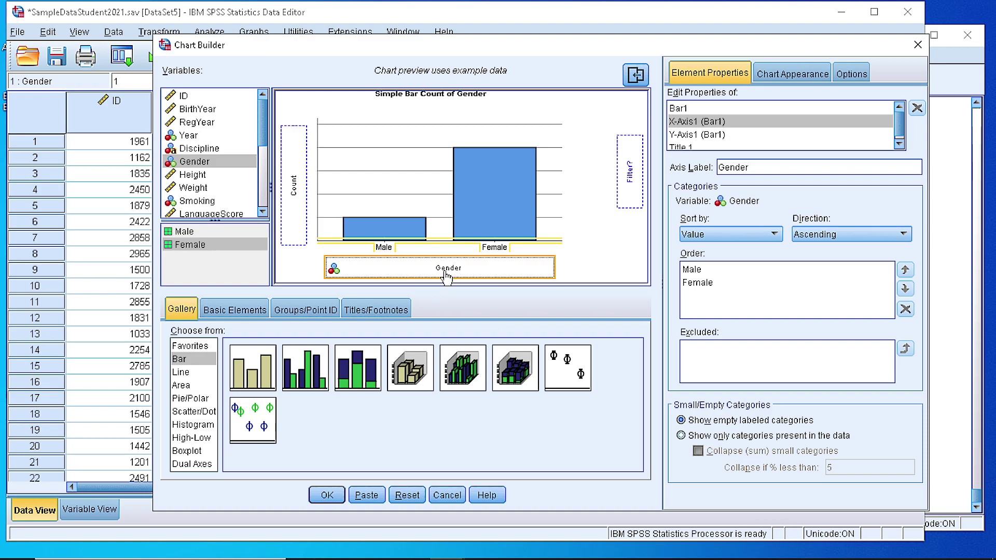
{"action": "left_click", "coordinate": [300, 203]}
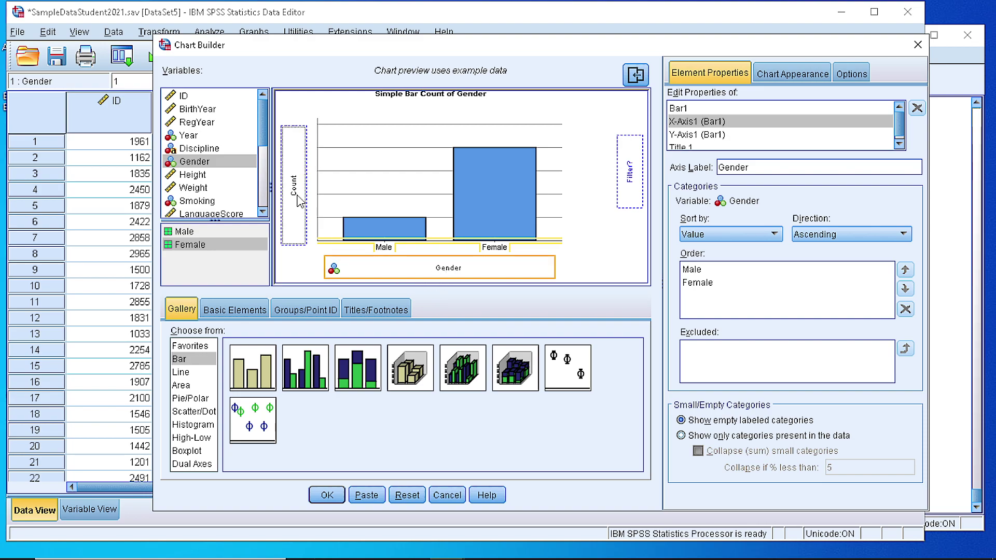
{"action": "left_click", "coordinate": [704, 121]}
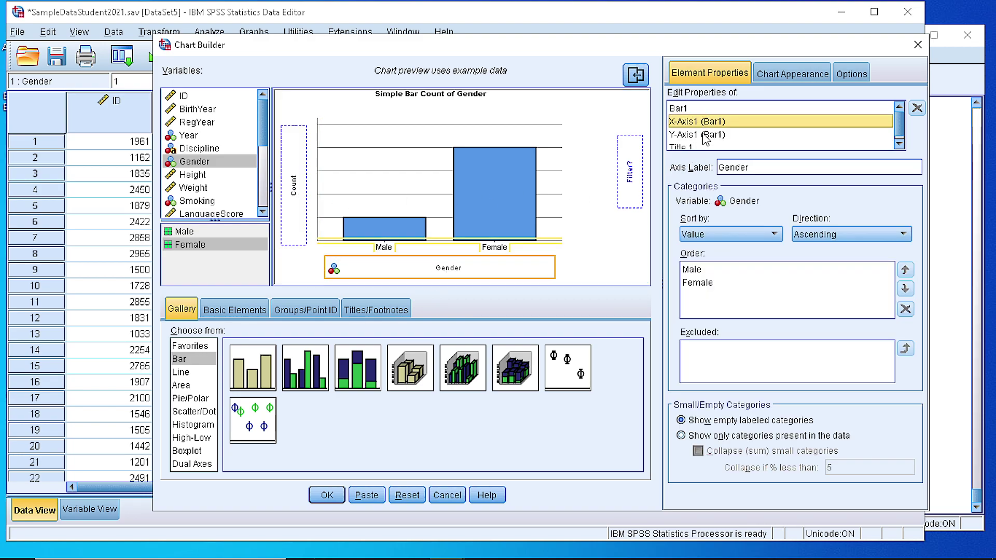
{"action": "left_click", "coordinate": [705, 135]}
{"action": "left_click", "coordinate": [702, 109]}
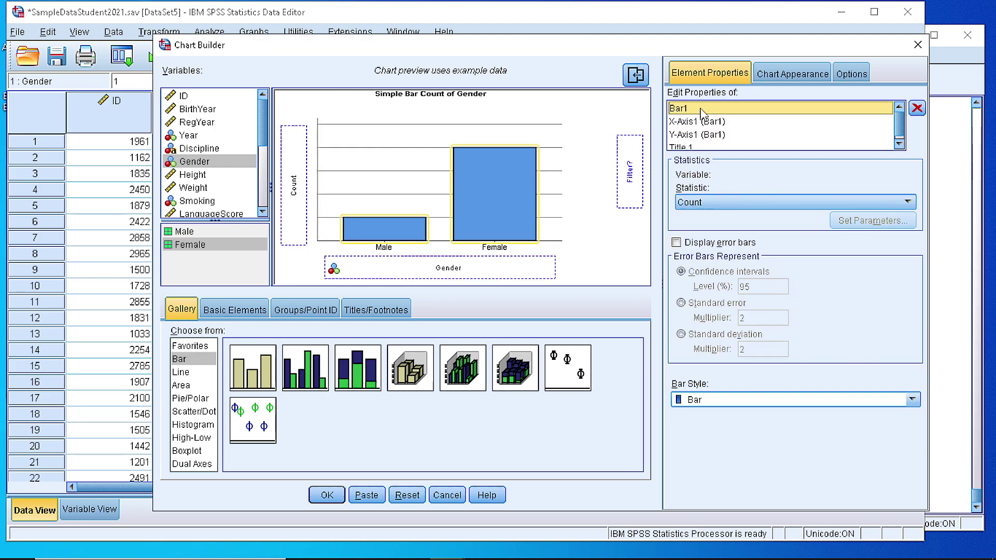
- Leave the bar statistic as Count and show the Gender X-axis category order settings
{"action": "left_click", "coordinate": [716, 208]}
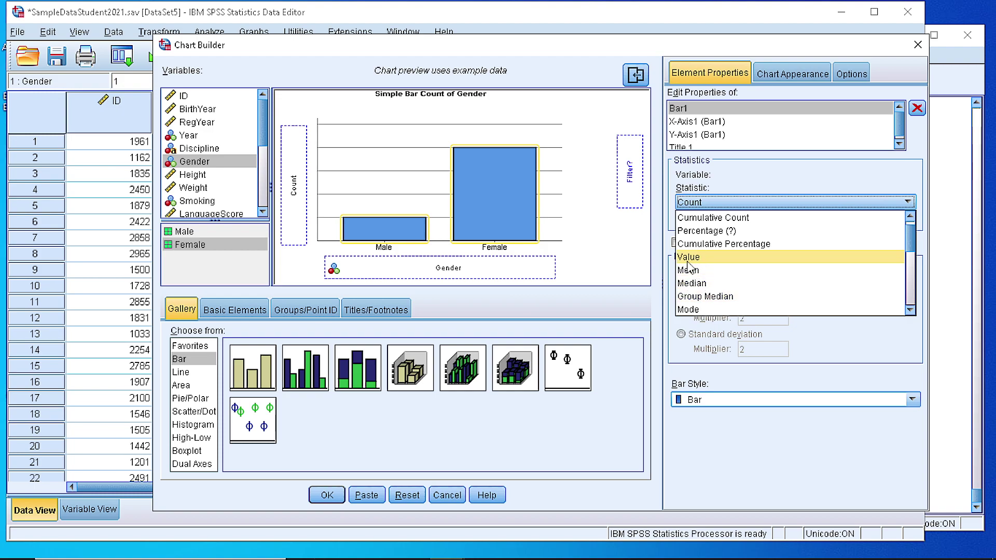
{"action": "scroll", "coordinate": [697, 252], "scroll_direction": "up", "scroll_amount": 1}
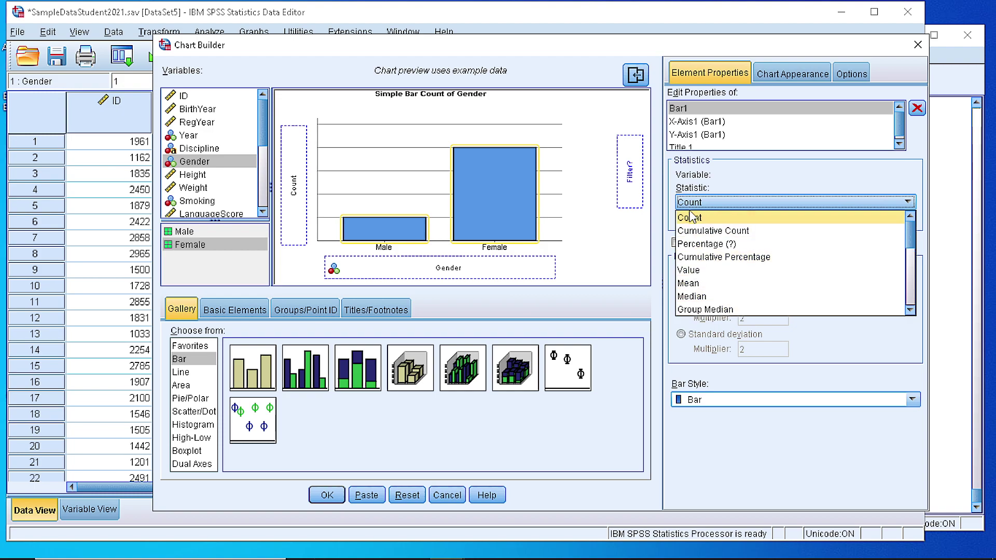
{"action": "left_click", "coordinate": [714, 122]}
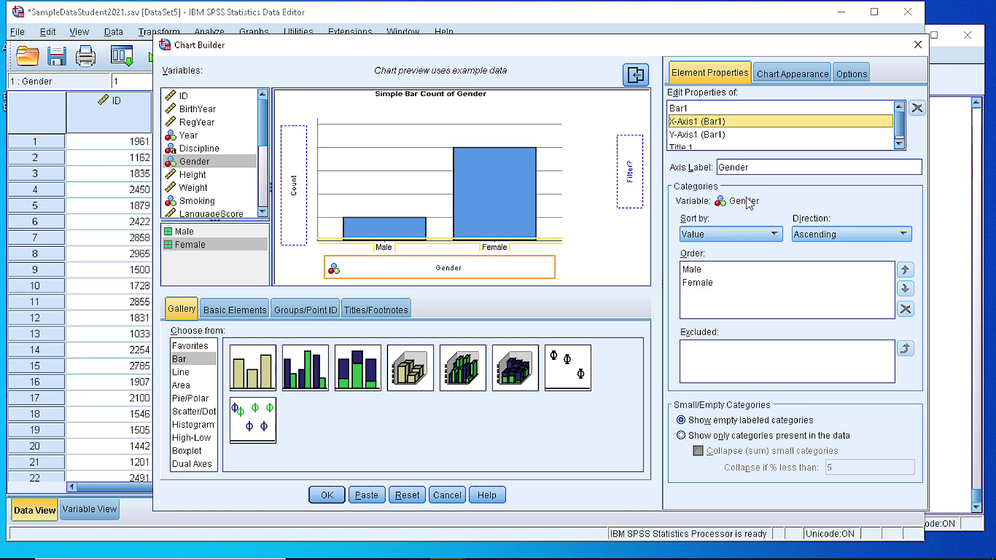
- Move Female ahead of Male in the category order and create the Count-by-Gender bar chart
{"action": "left_click", "coordinate": [697, 284]}
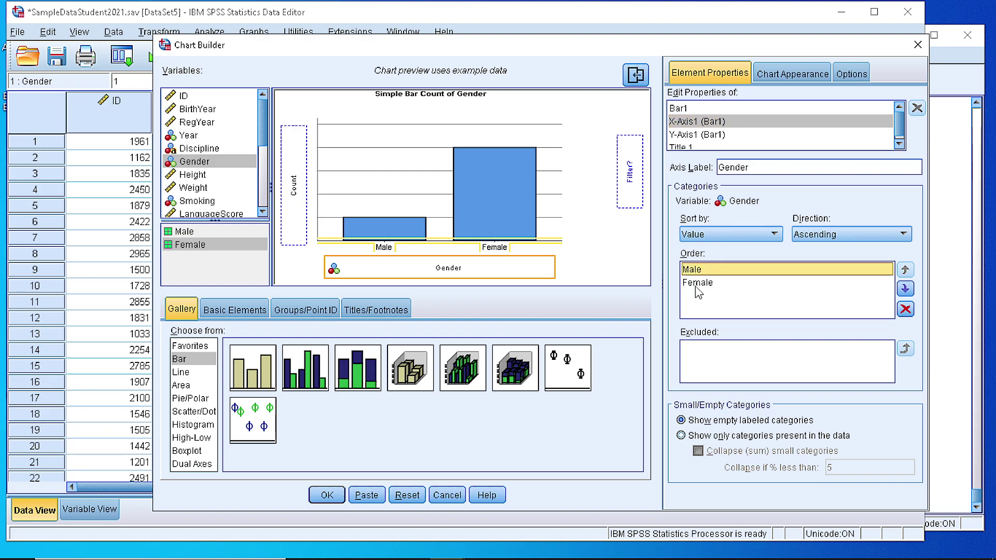
{"action": "left_click", "coordinate": [698, 292]}
{"action": "left_click", "coordinate": [697, 286]}
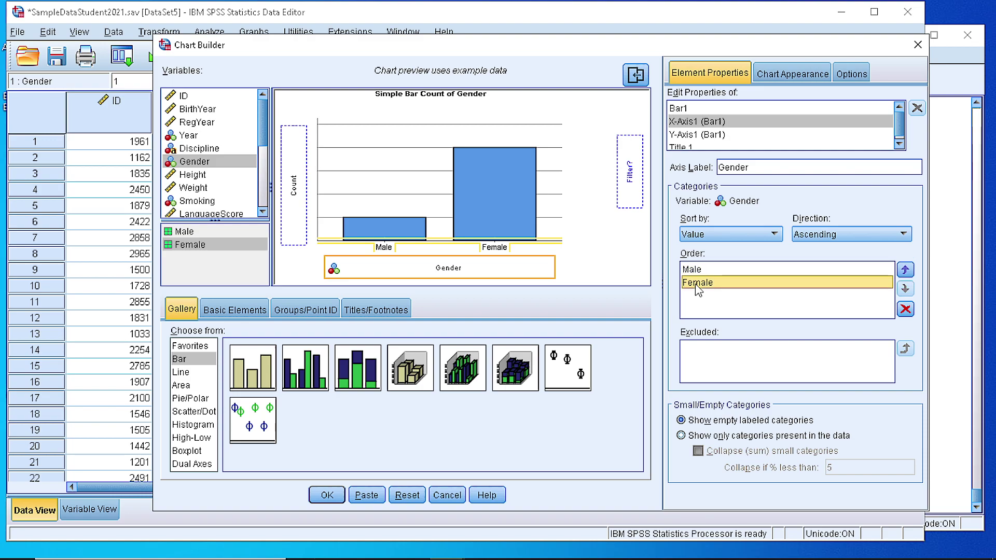
{"action": "left_click", "coordinate": [906, 269]}
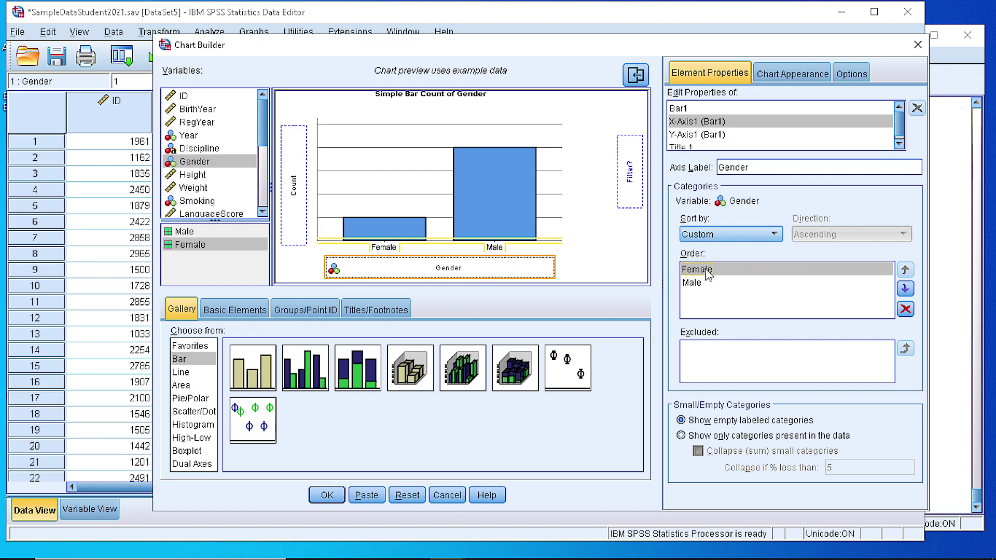
{"action": "left_click", "coordinate": [721, 136]}
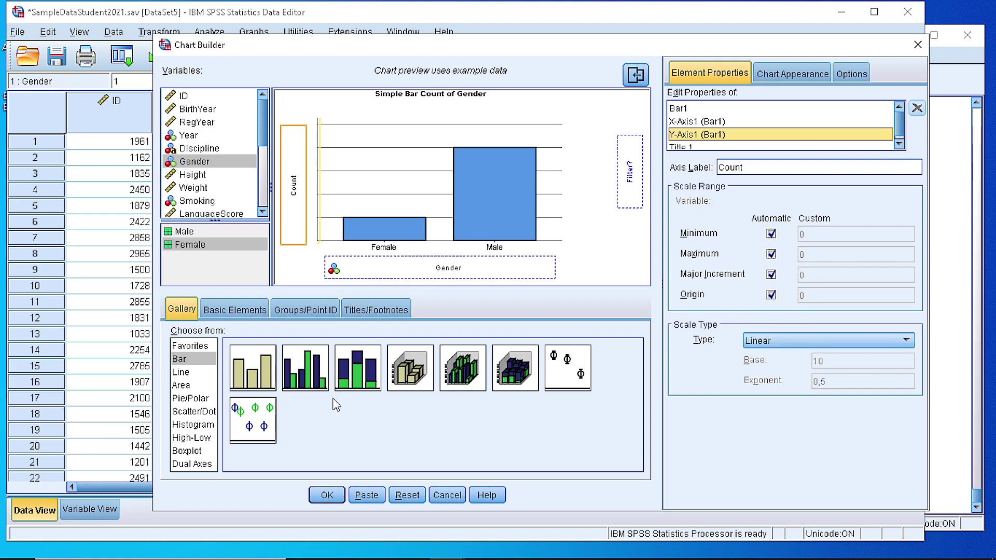
{"action": "left_click", "coordinate": [327, 495]}
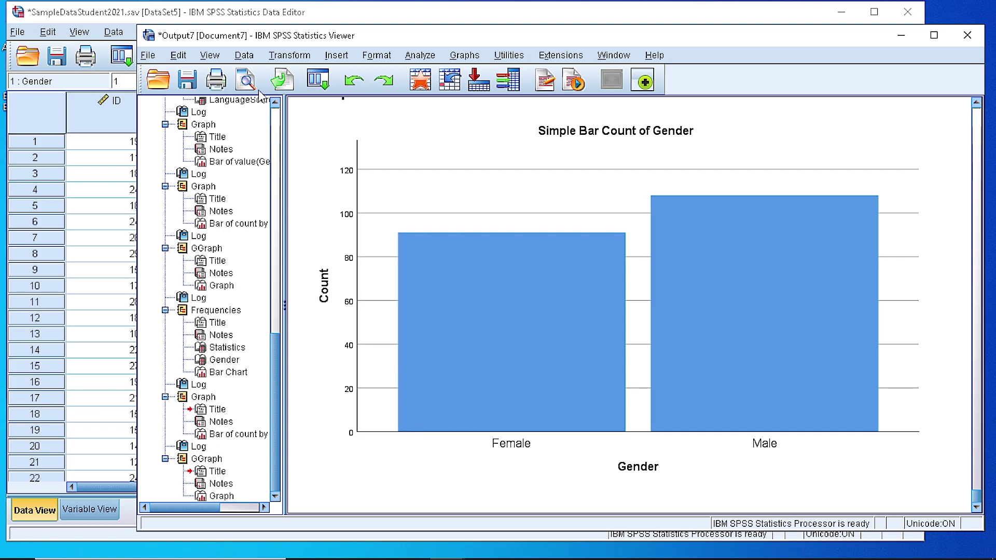
{"action": "left_click", "coordinate": [301, 20]}
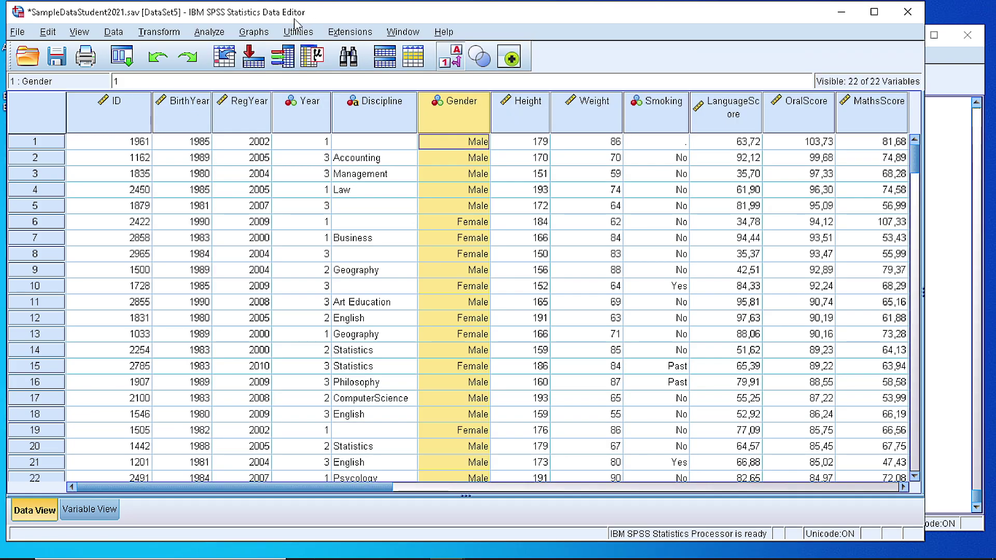
{"action": "left_click", "coordinate": [254, 33]}
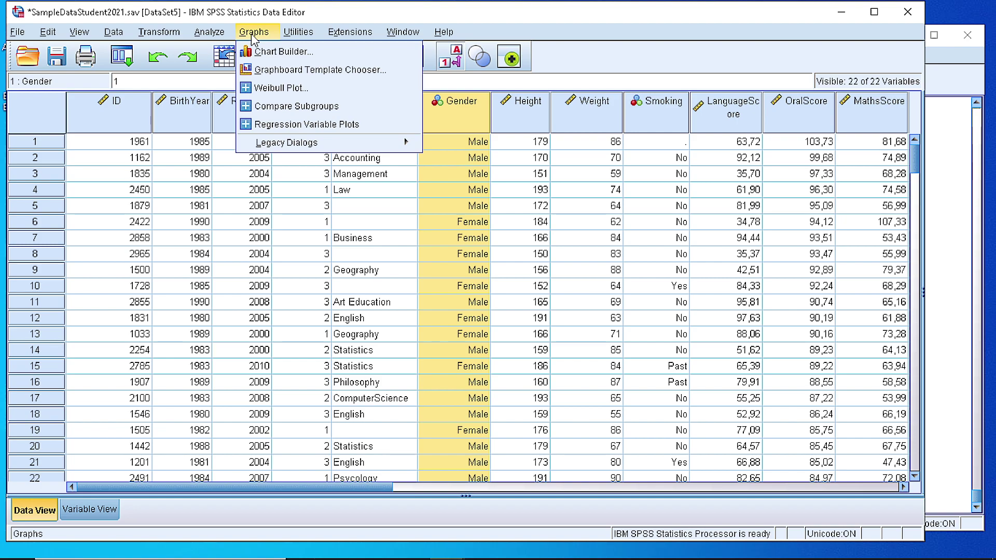
{"action": "mouse_move", "coordinate": [209, 33]}
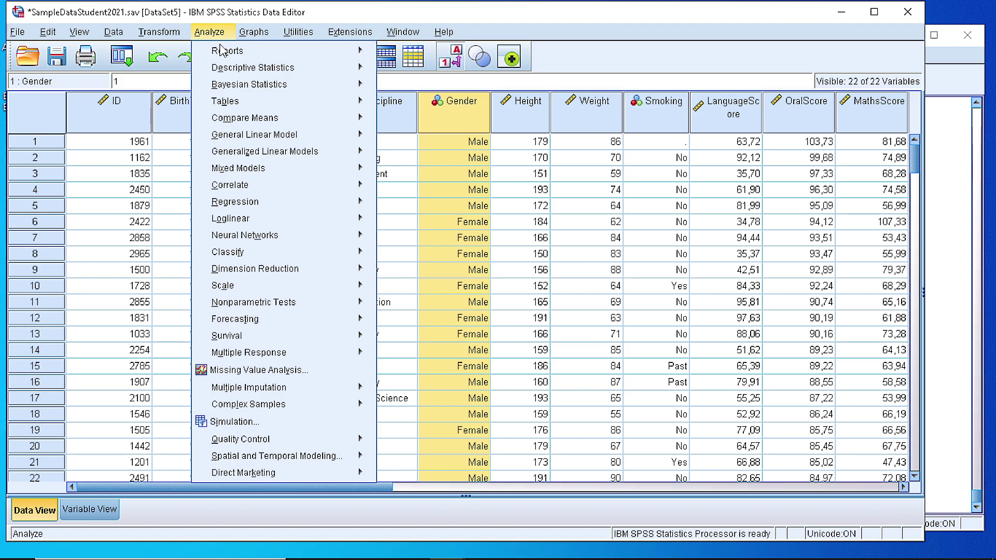
{"action": "mouse_move", "coordinate": [312, 68]}
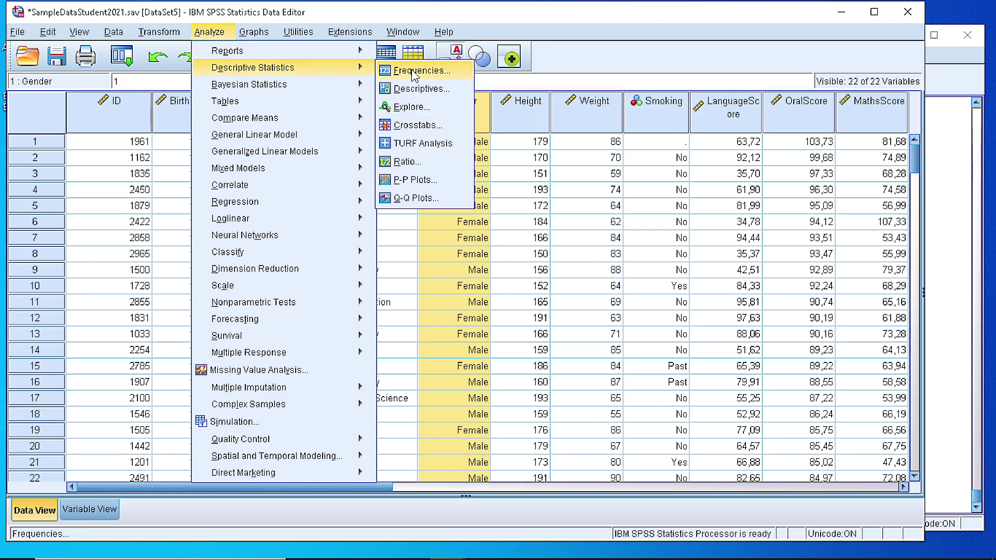
{"action": "mouse_move", "coordinate": [254, 33]}
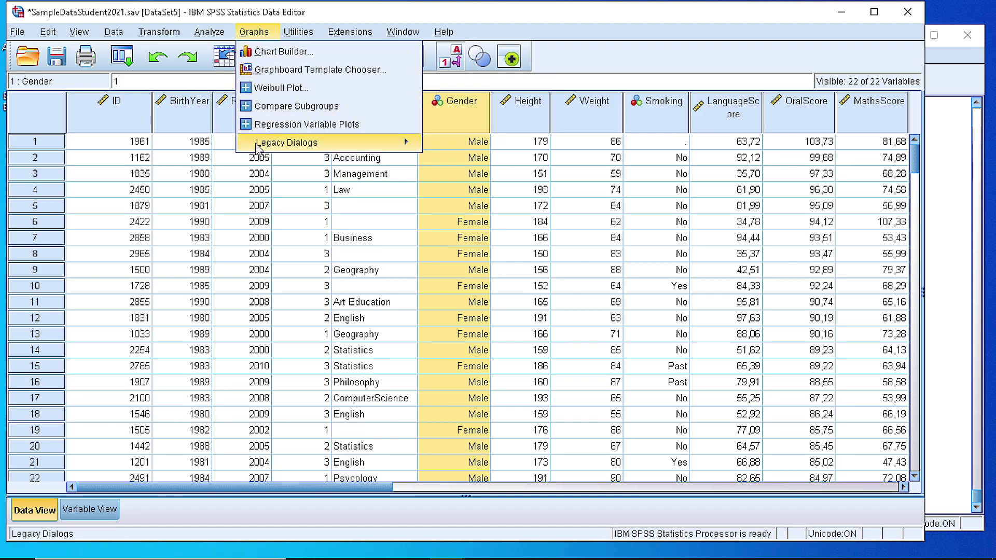
{"action": "mouse_move", "coordinate": [394, 147]}
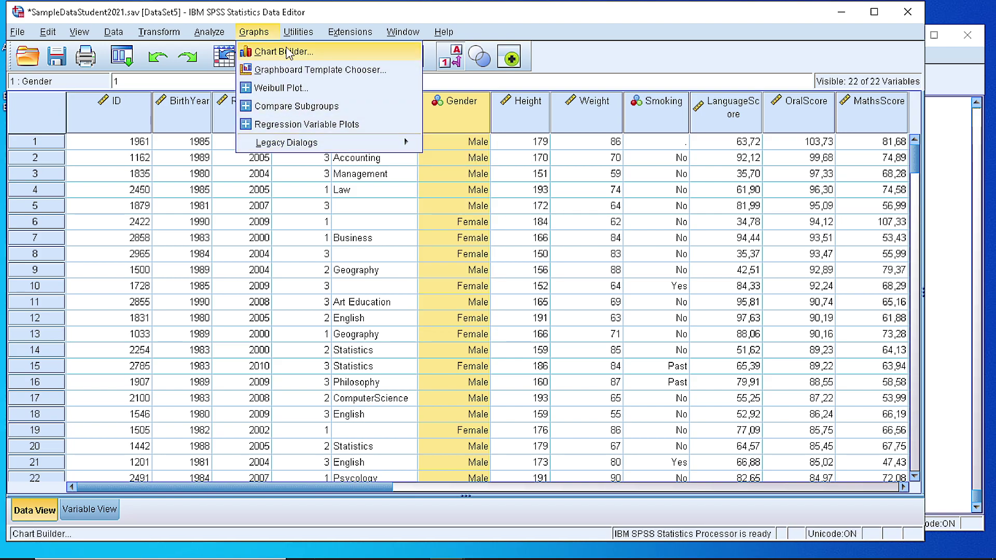
{"action": "left_click", "coordinate": [698, 59]}
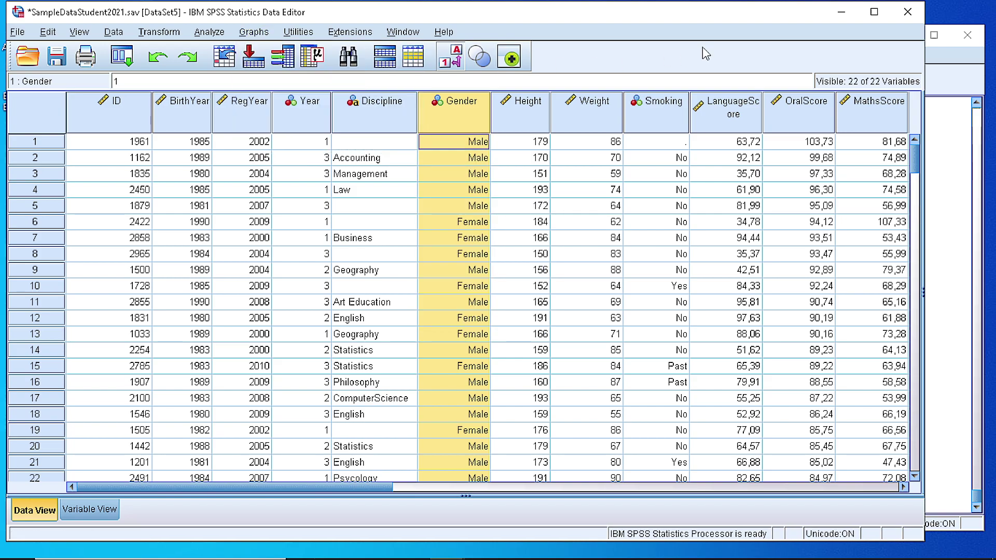